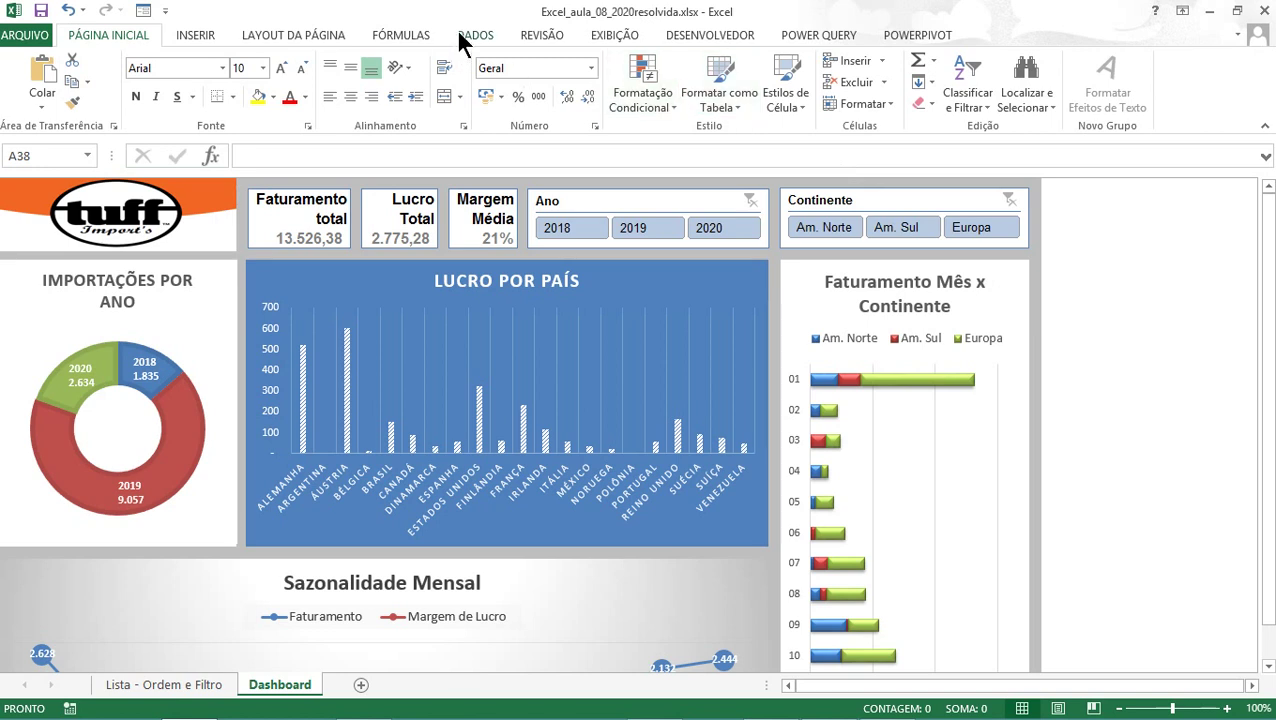
# Bring up the INSERIR ribbon tab on the Tuff Imports Dashboard sheet
pyautogui.click(199, 33)
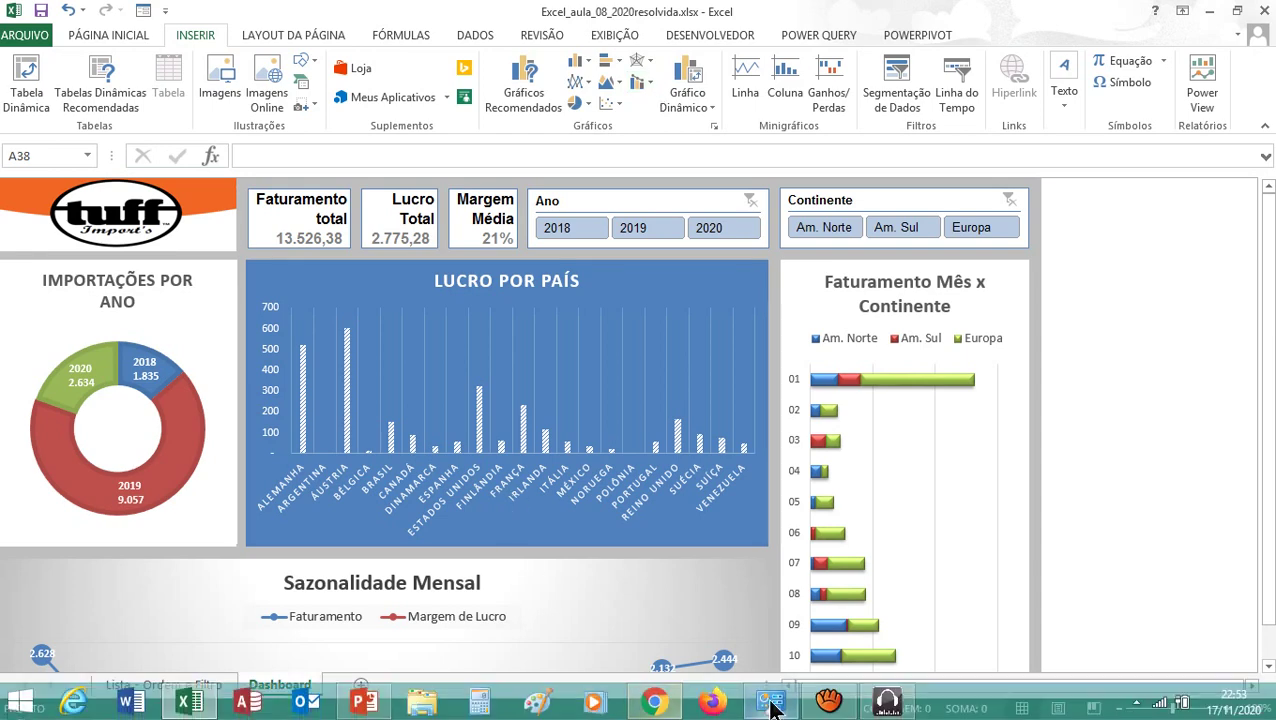
# Switch to the Control Panel's All Items window, dismissing the Win+X system menu
pyautogui.click(771, 703)
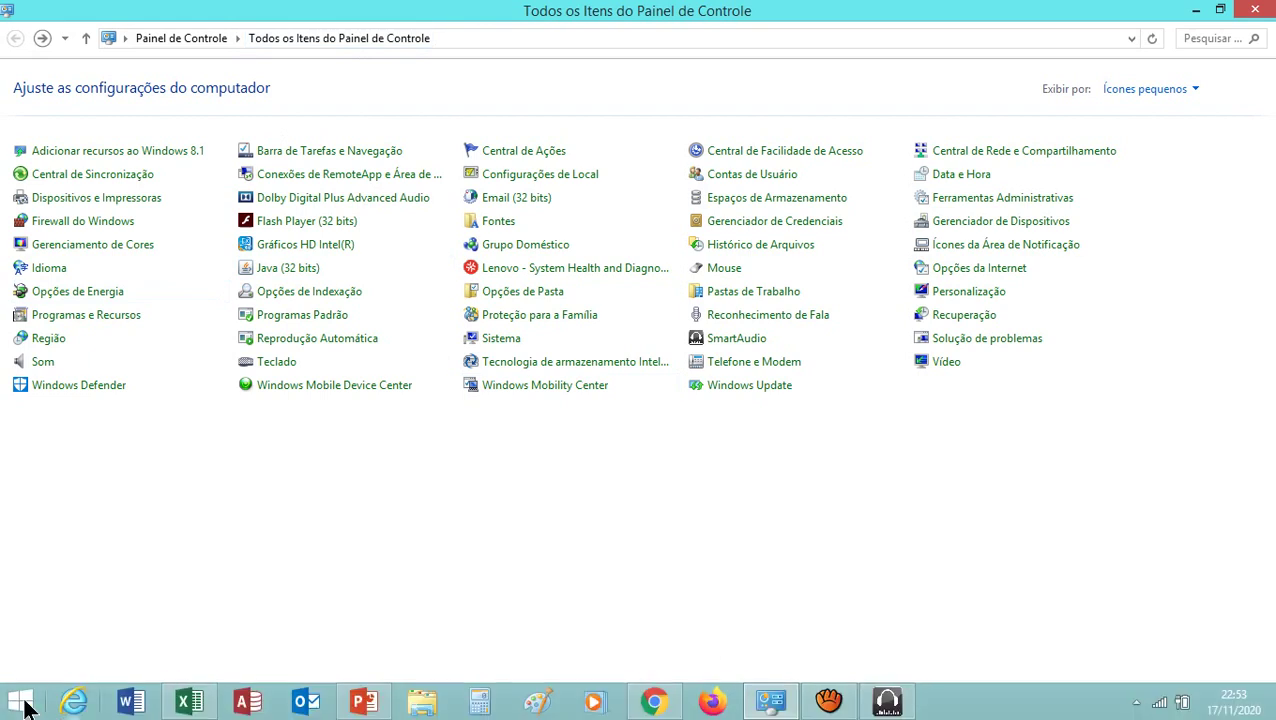
pyautogui.rightClick(30, 703)
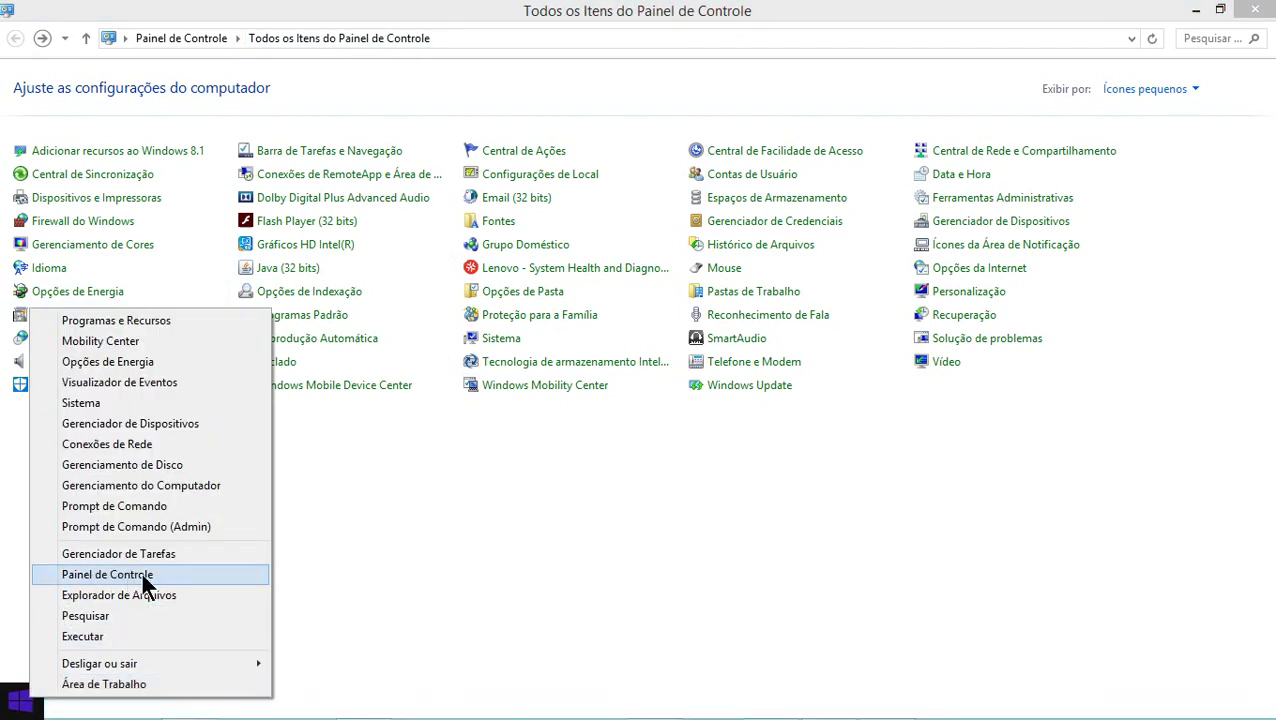
pyautogui.click(442, 570)
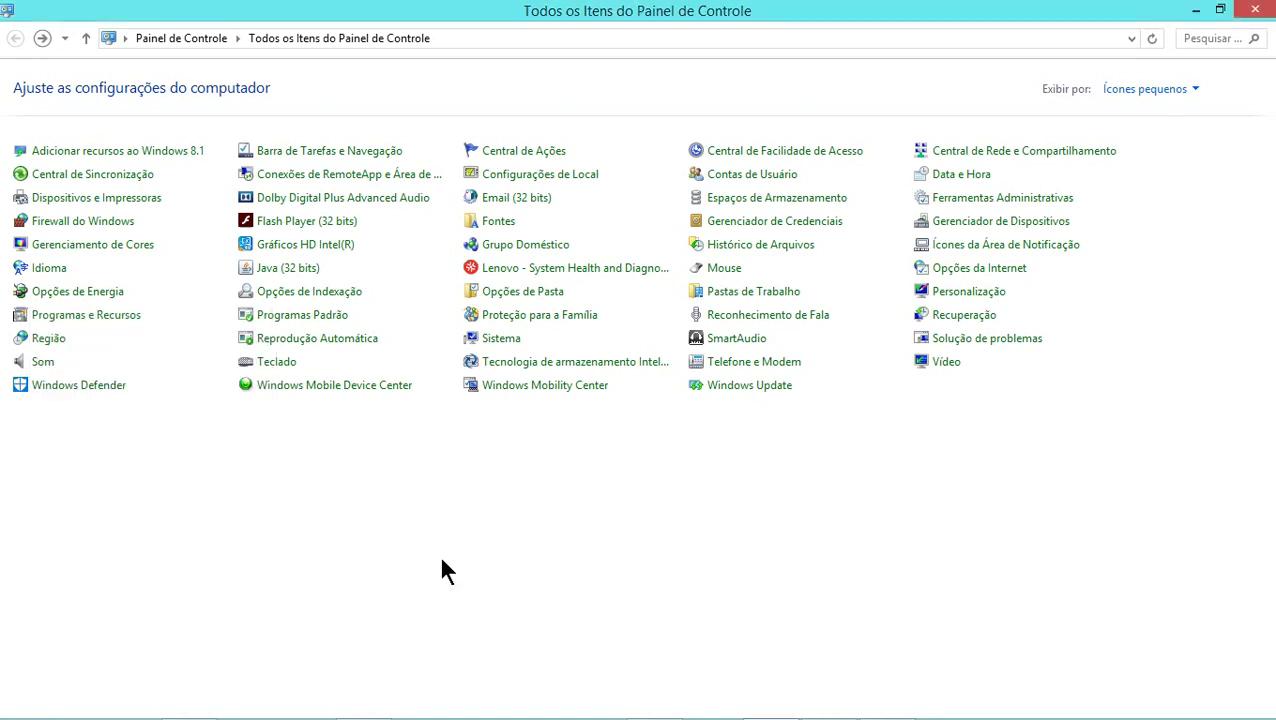
# Open Programas e Recursos to list the installed programs, including Office Professional Plus 2013
pyautogui.click(85, 316)
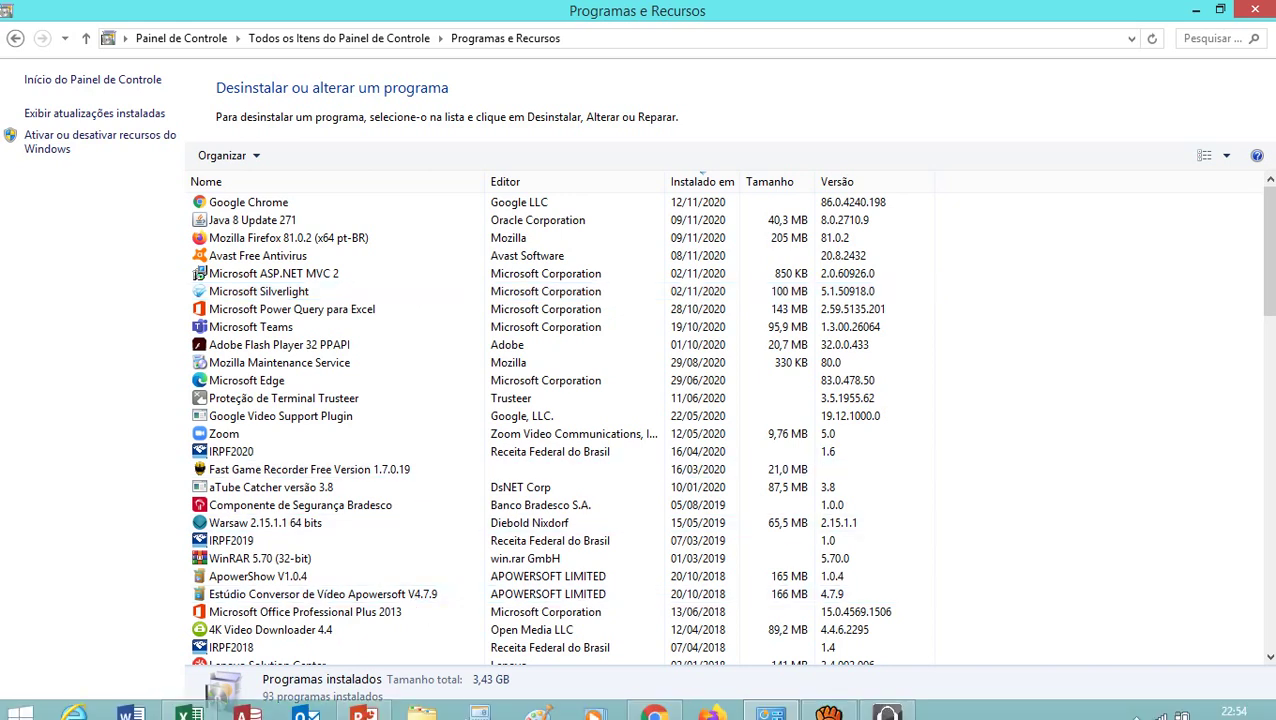
# Return to Excel's 'Lista - Ordem e Filtro' sheet and select N11 (Estados Unidos)
pyautogui.click(190, 703)
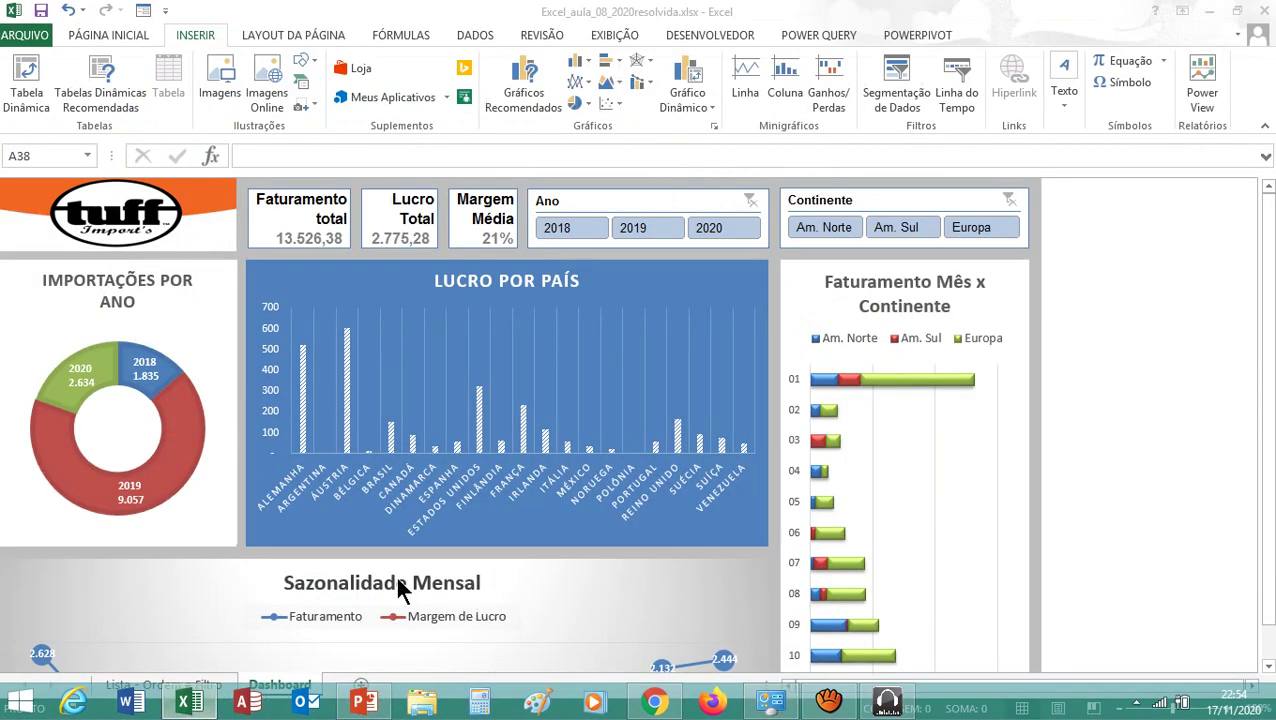
pyautogui.click(160, 684)
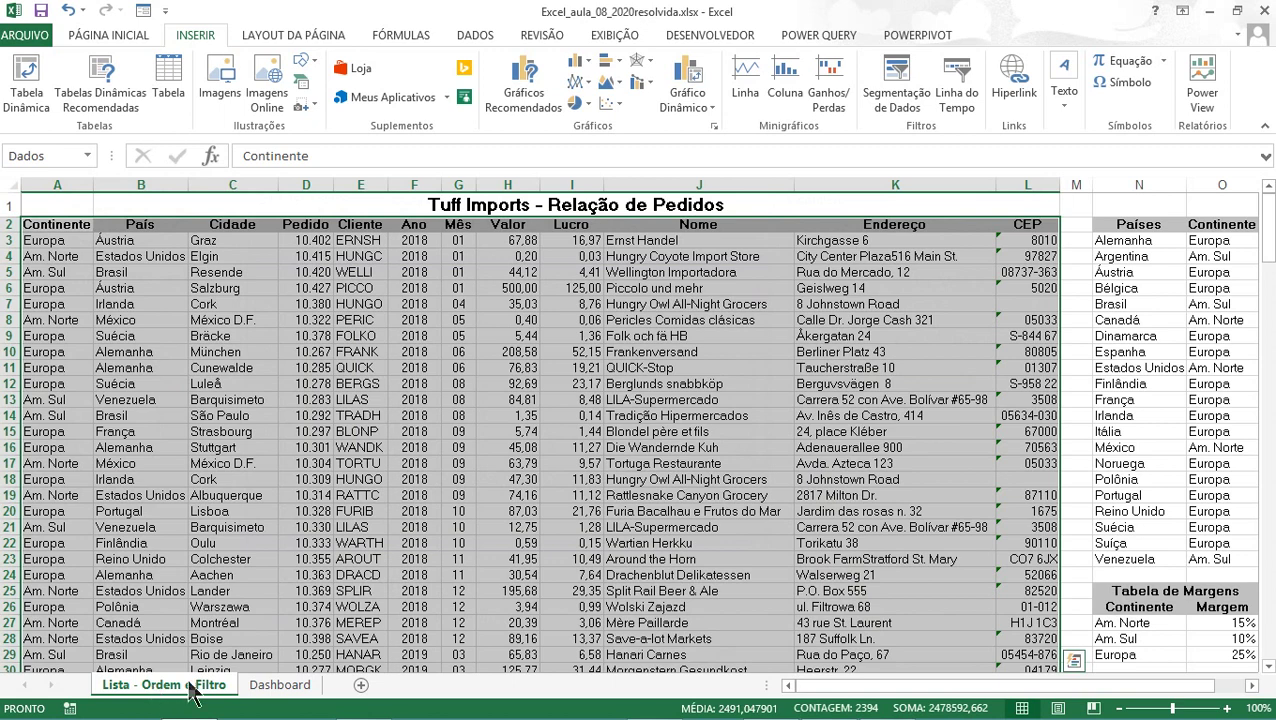
pyautogui.moveTo(862, 688); pyautogui.dragTo(891, 688)
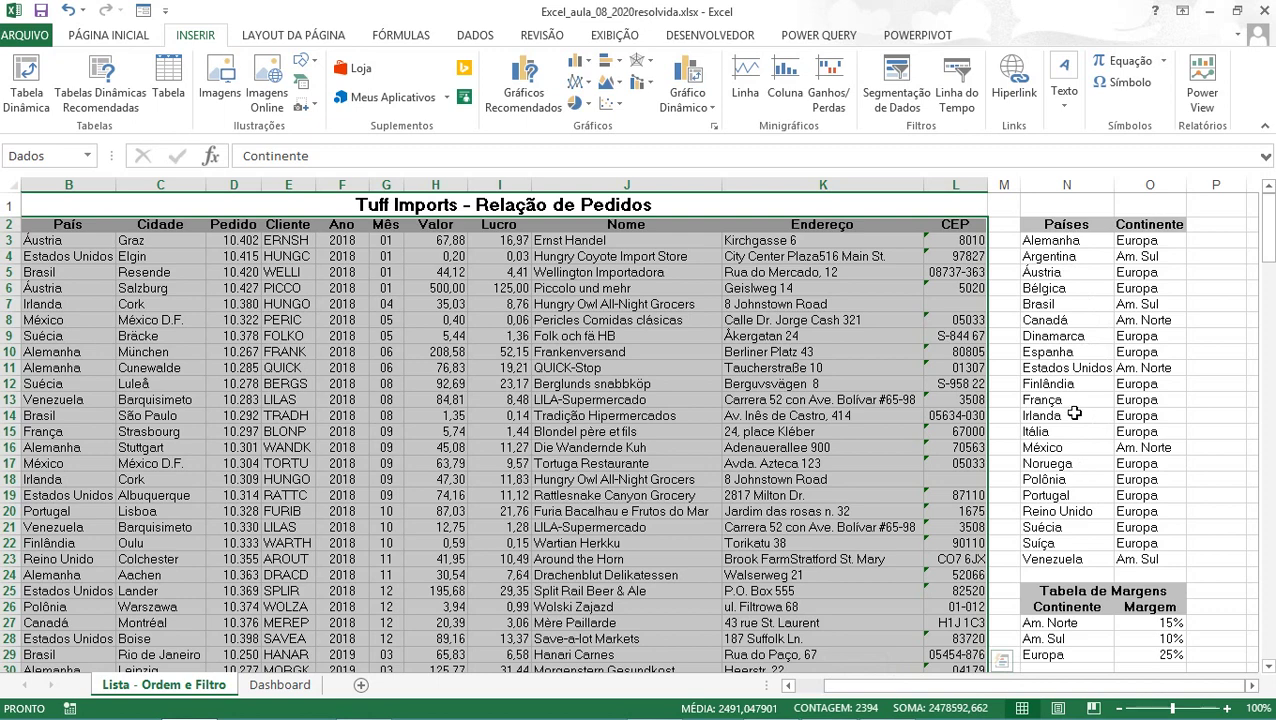
pyautogui.click(1072, 368)
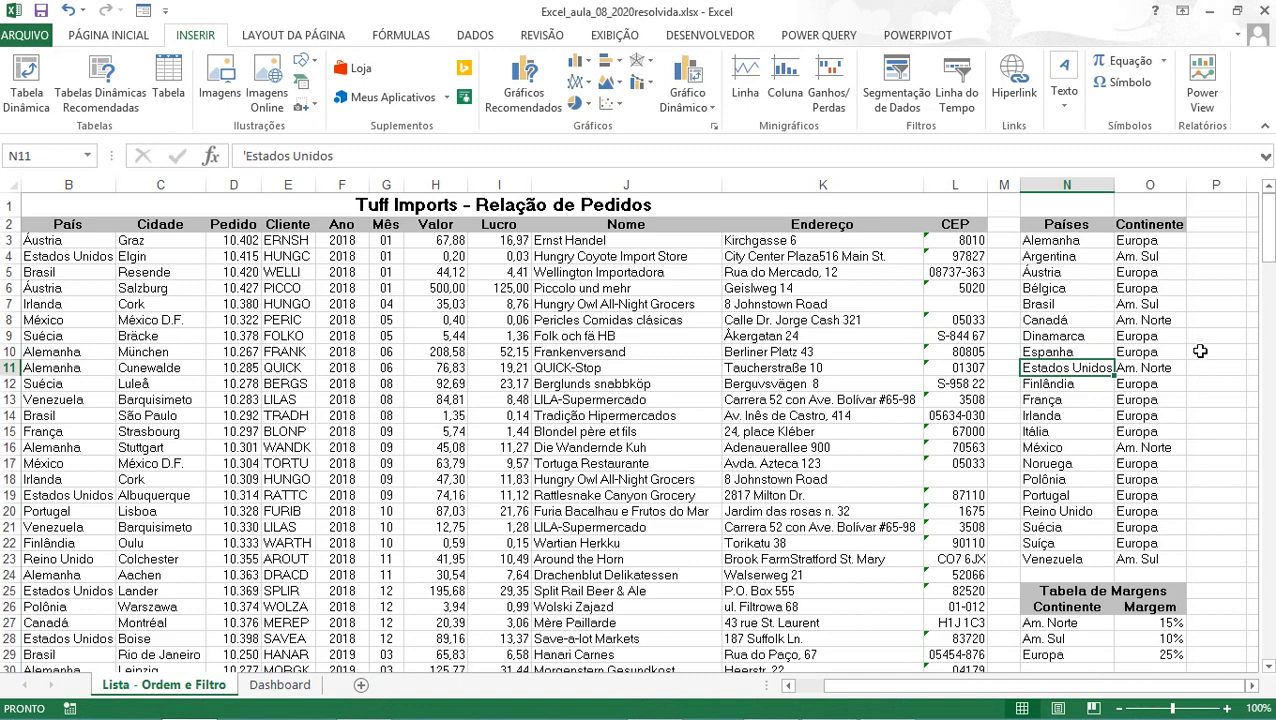
# Add a 'Fat. Total' header in P2 styled like Continente, and widen column P
pyautogui.click(1205, 226)
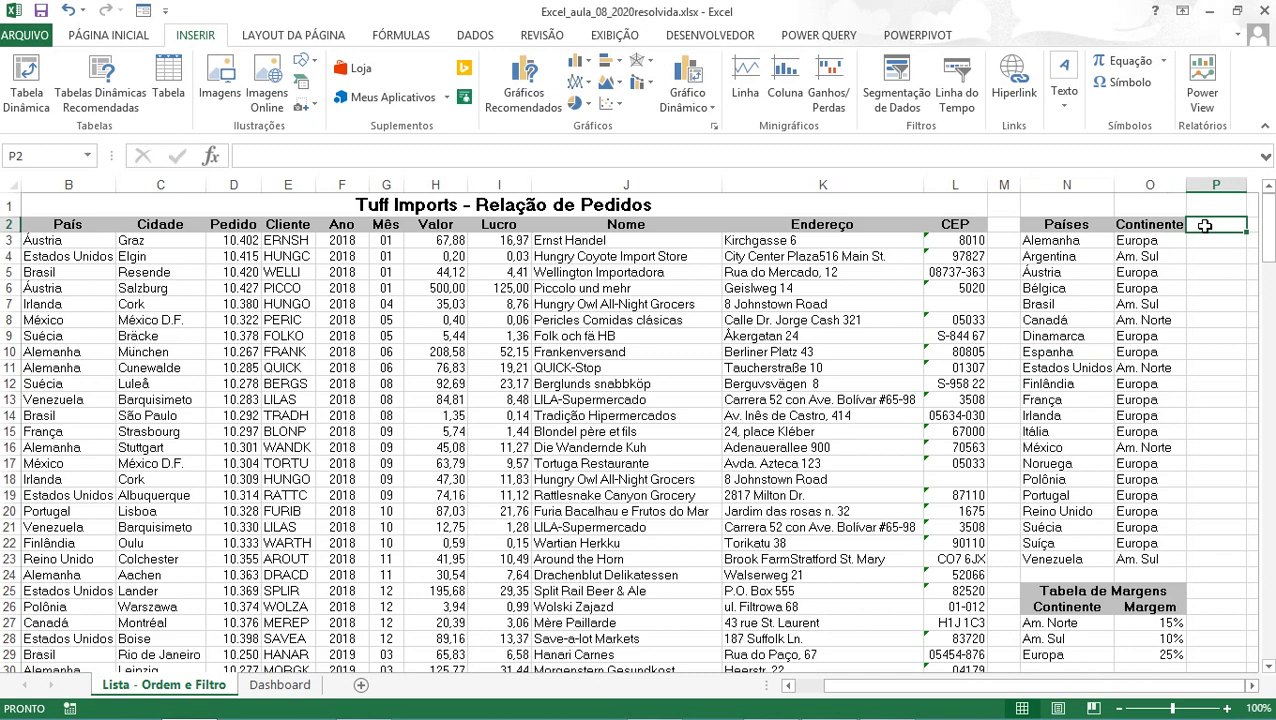
pyautogui.write('F')
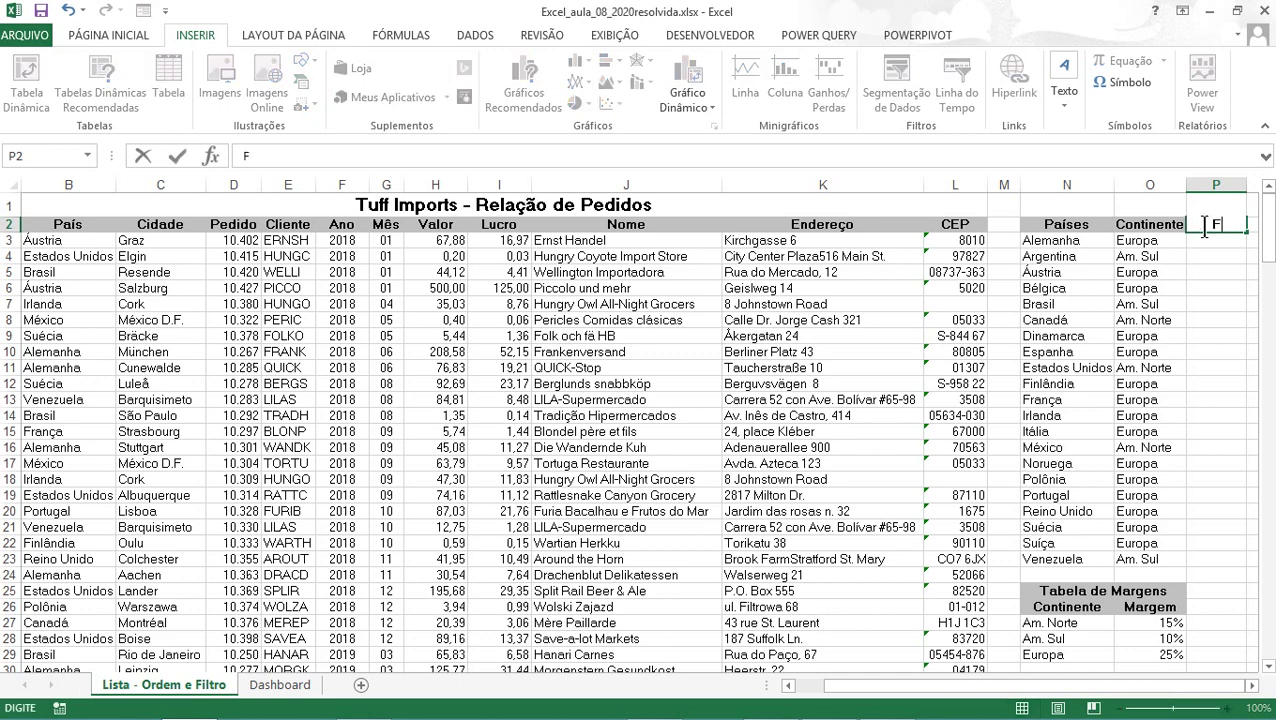
pyautogui.write('at. Tot')
pyautogui.write('al')
pyautogui.click(1250, 288)
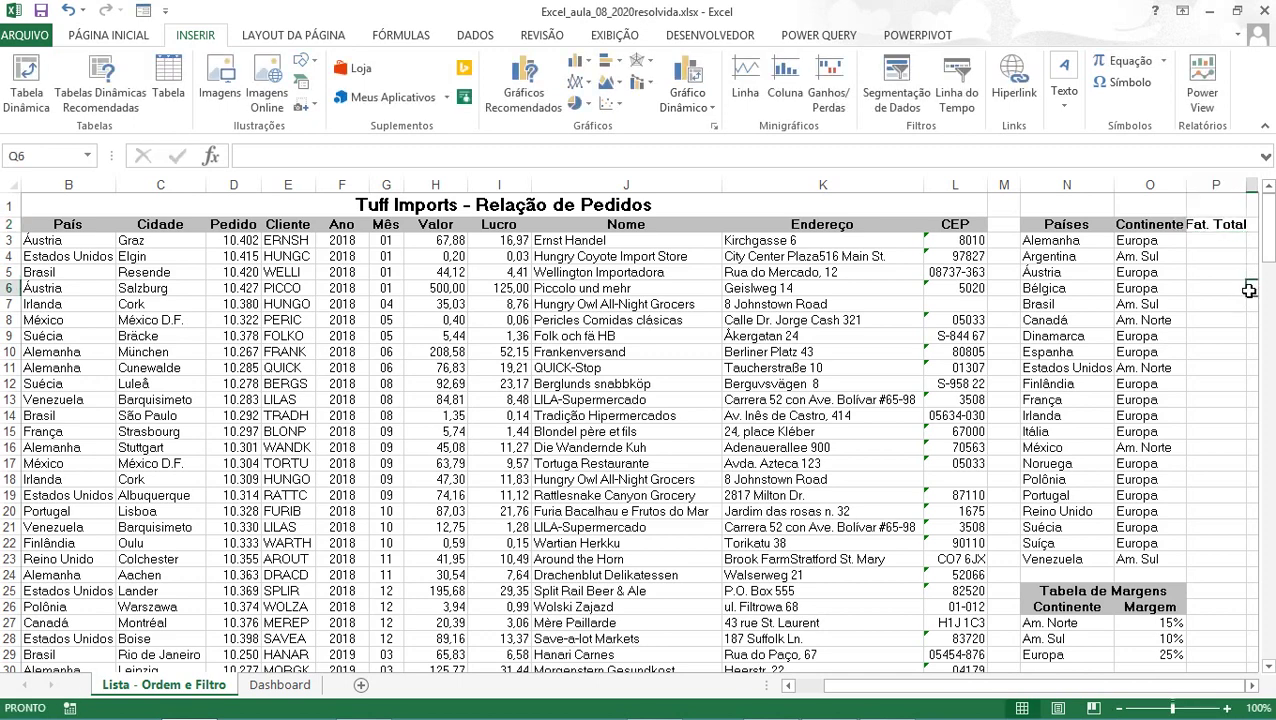
pyautogui.click(1141, 228)
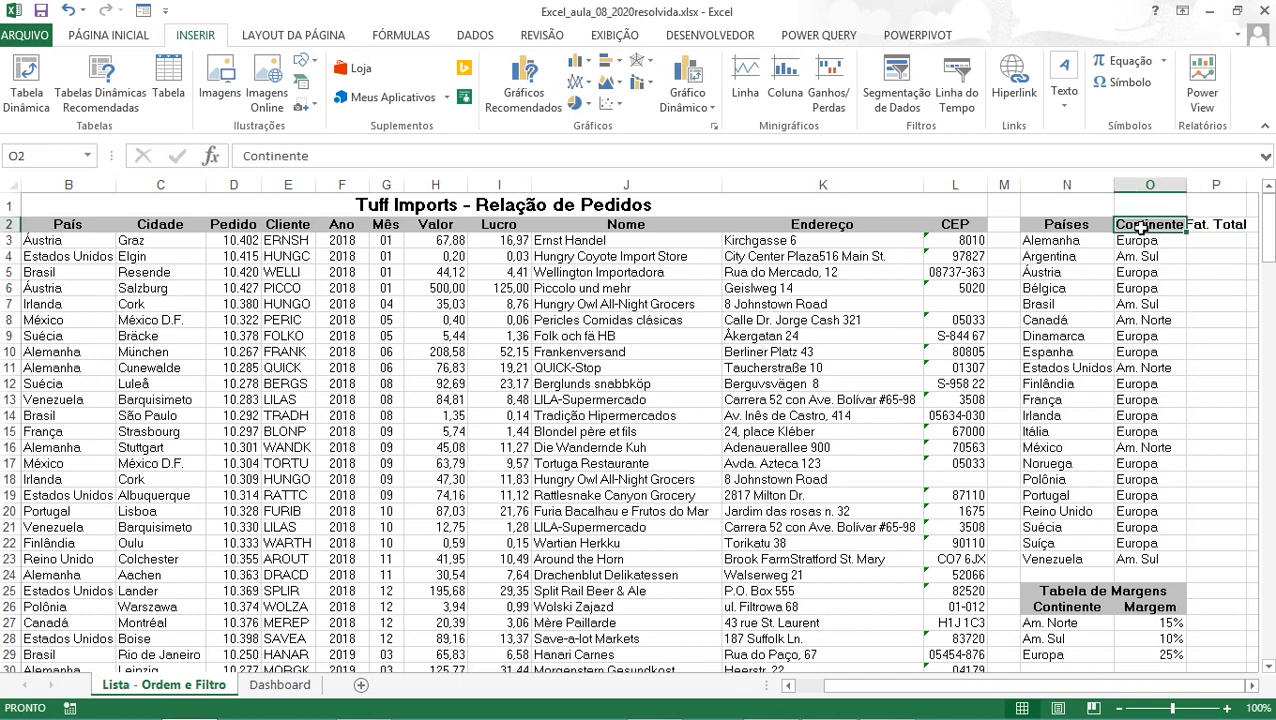
pyautogui.click(105, 37)
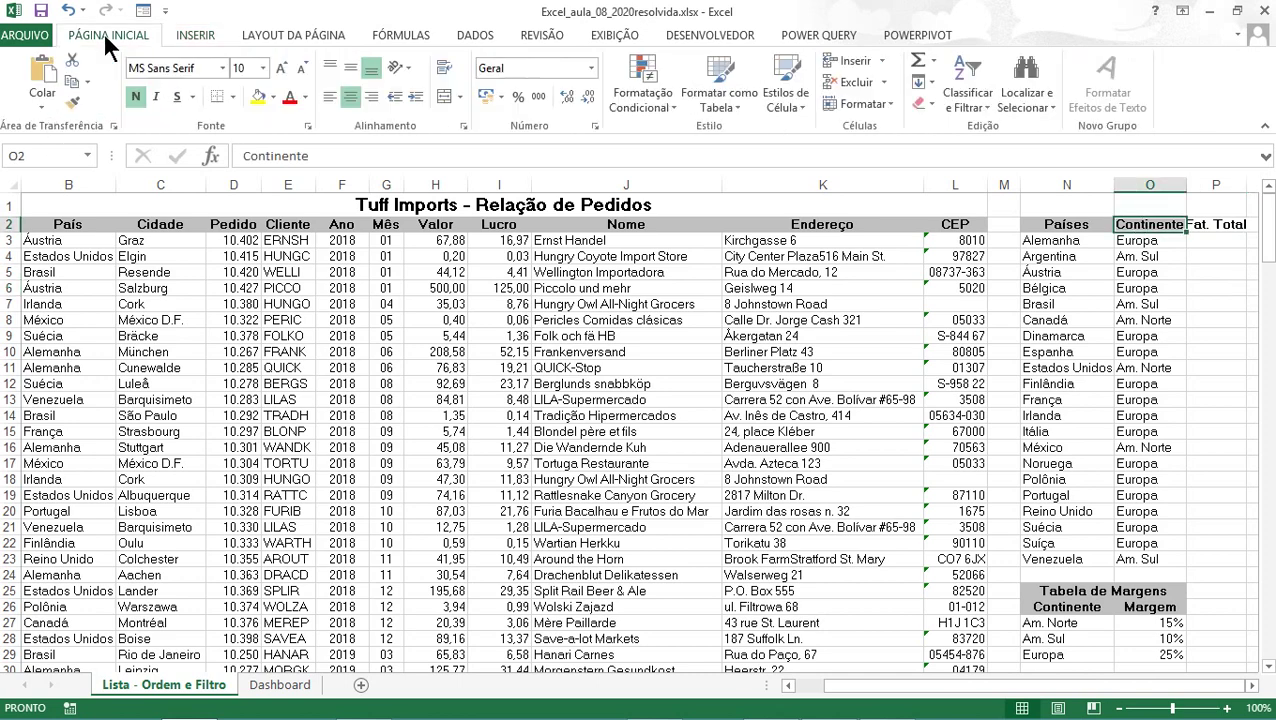
pyautogui.click(68, 105)
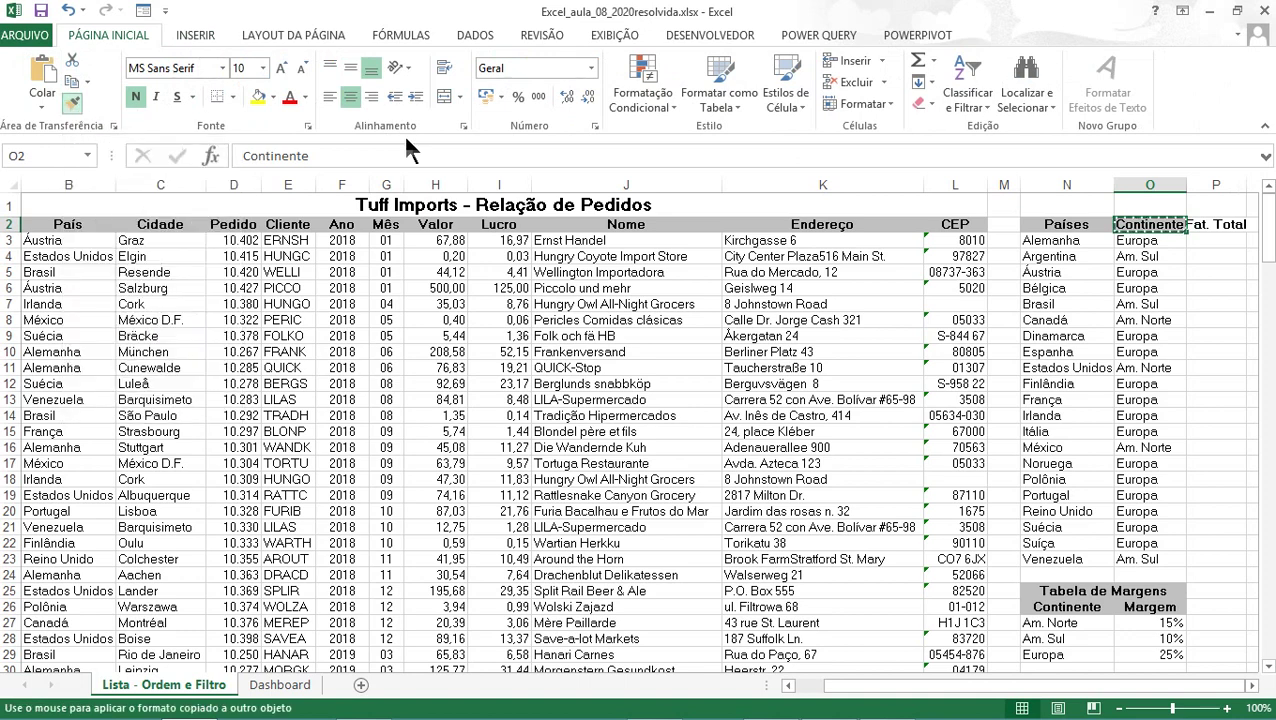
pyautogui.click(1210, 222)
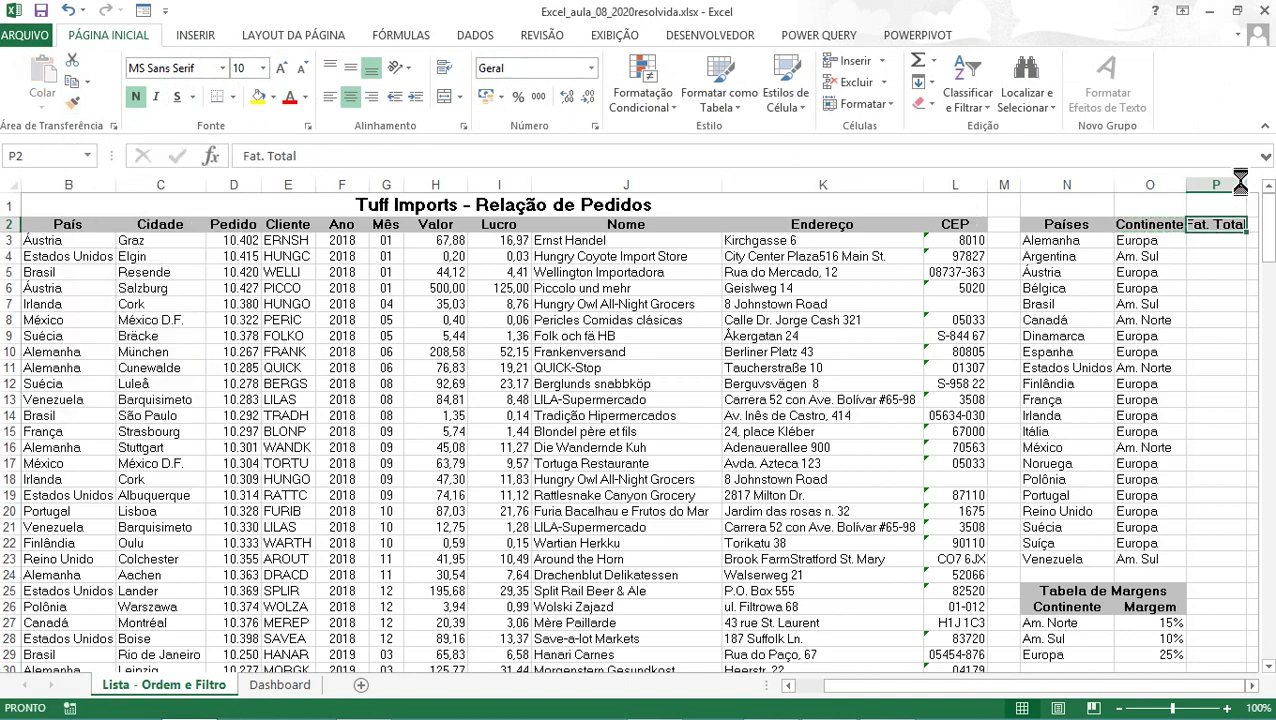
pyautogui.moveTo(1246, 185); pyautogui.dragTo(1257, 178)
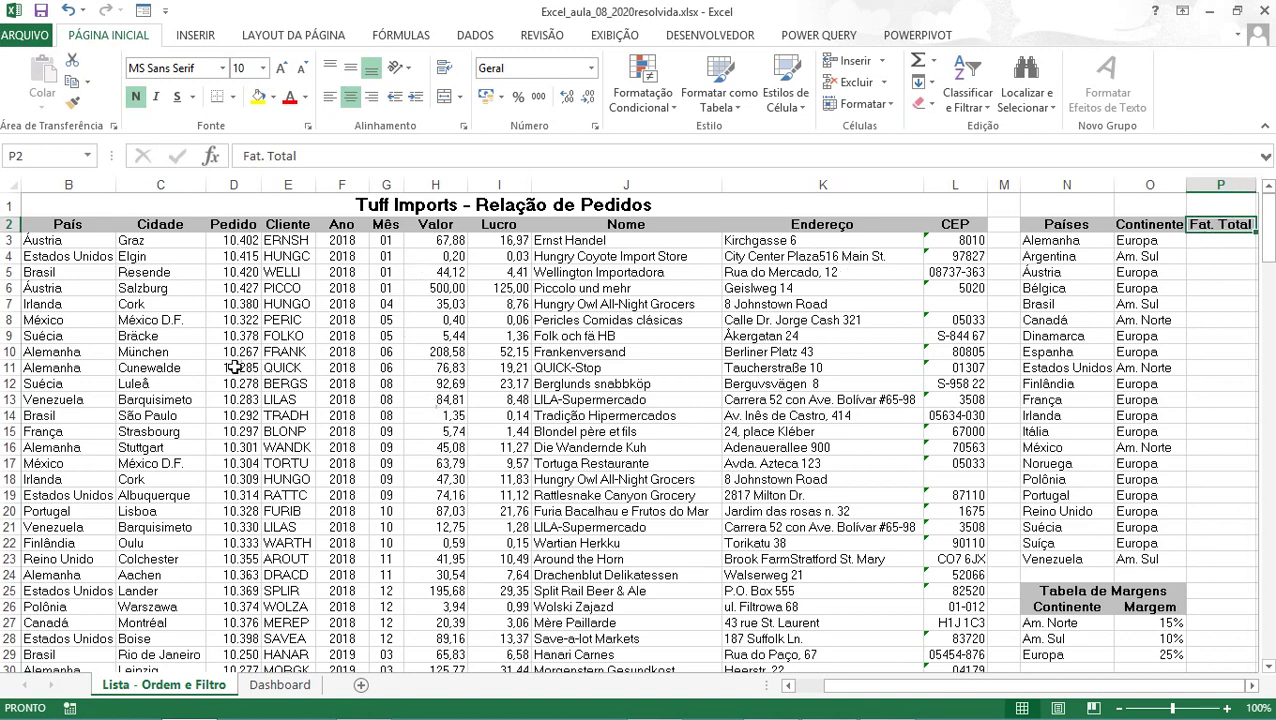
# Start a SOMASES function in P3 through the function search
pyautogui.click(1213, 241)
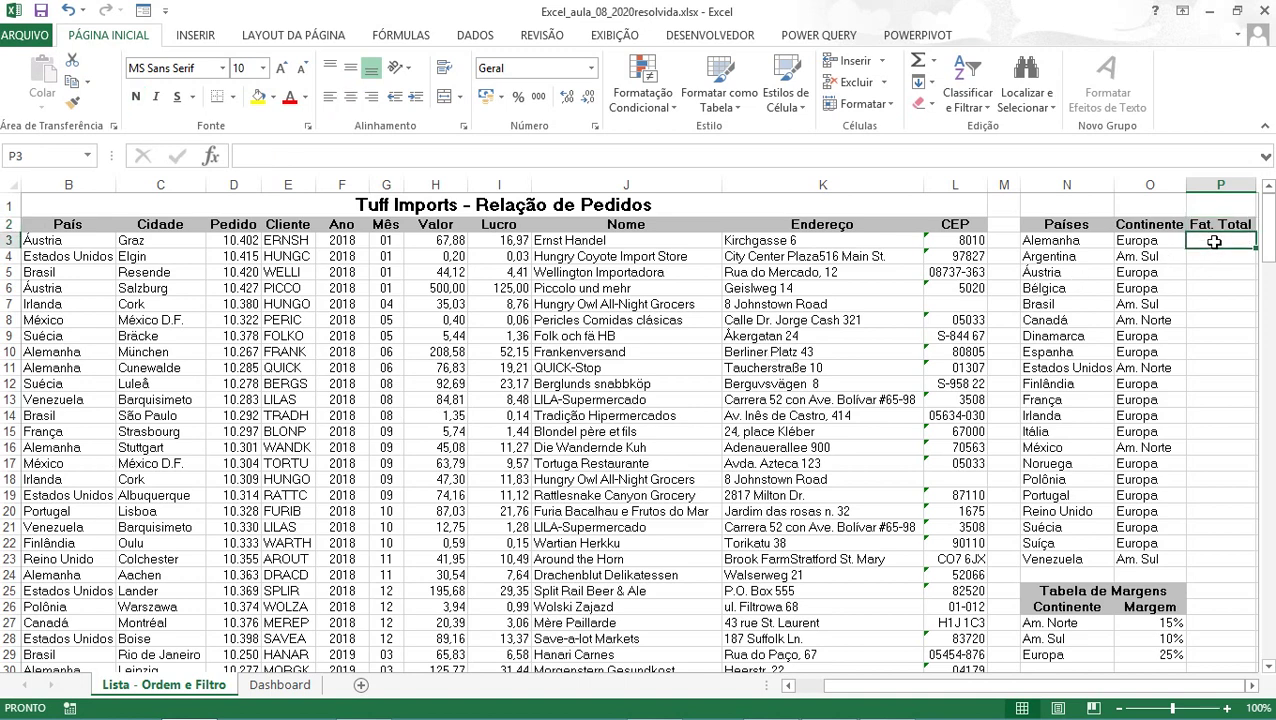
pyautogui.click(210, 156)
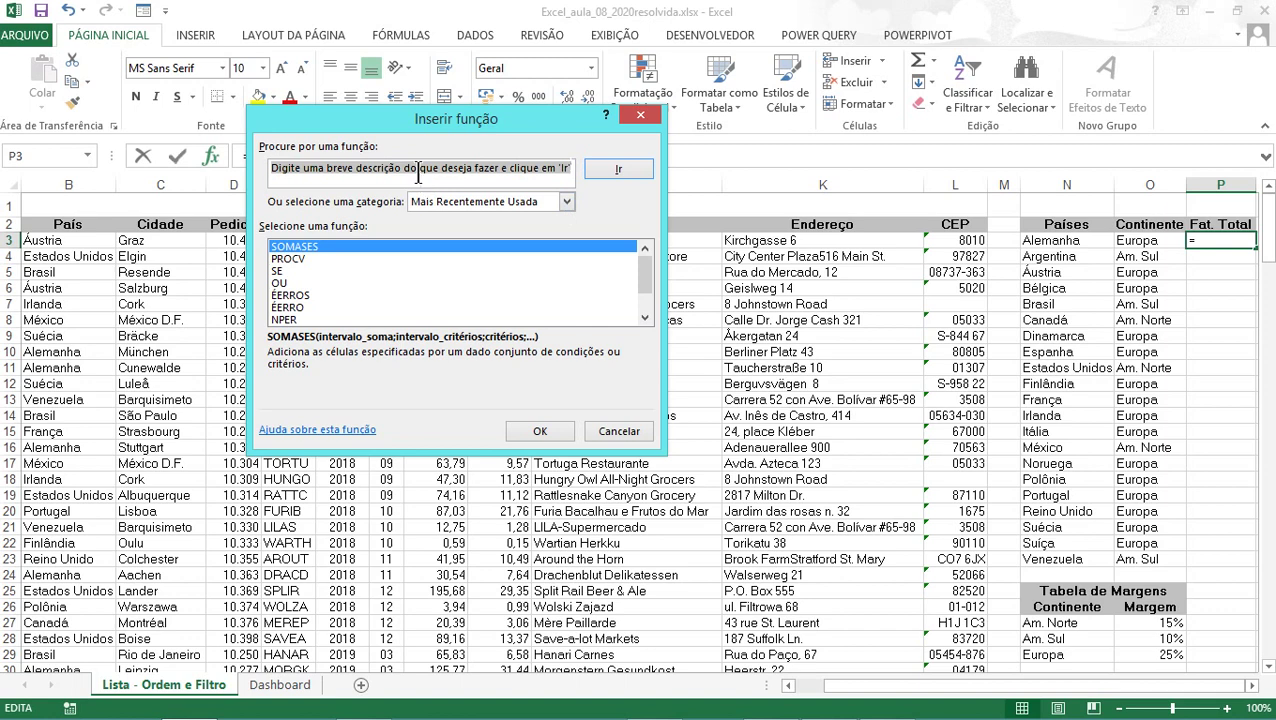
pyautogui.write('somases')
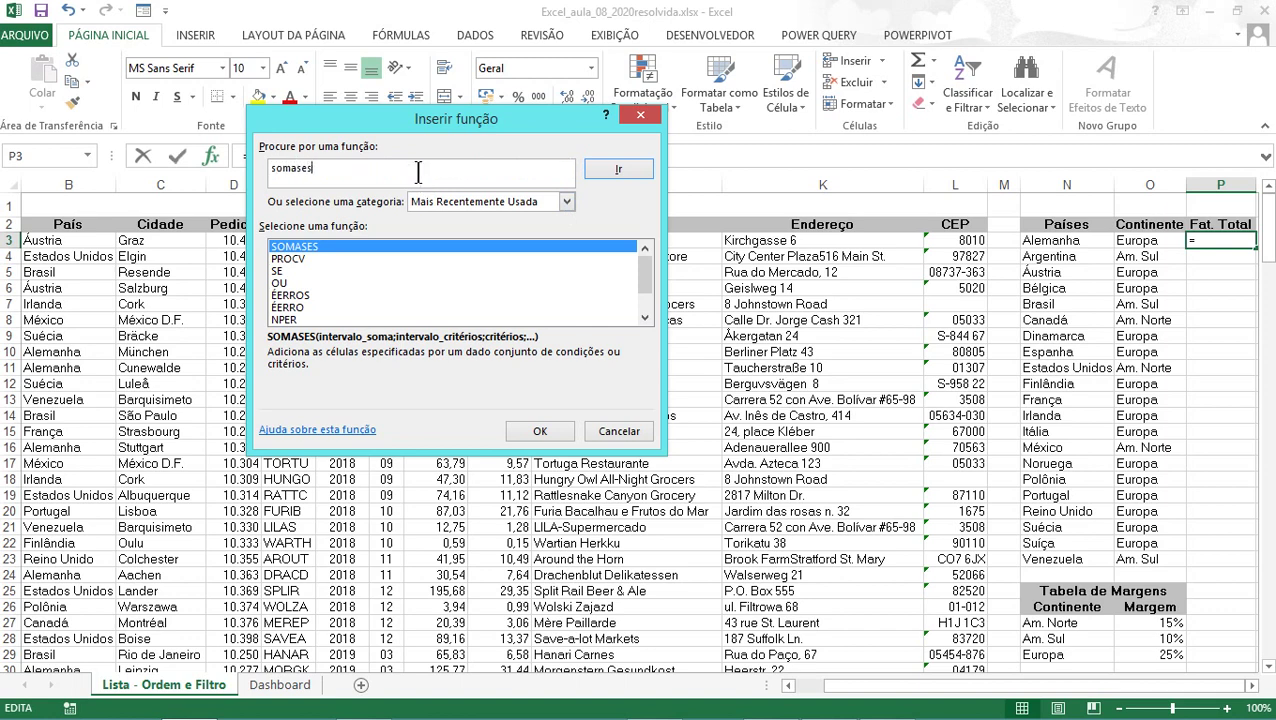
pyautogui.press('Return')
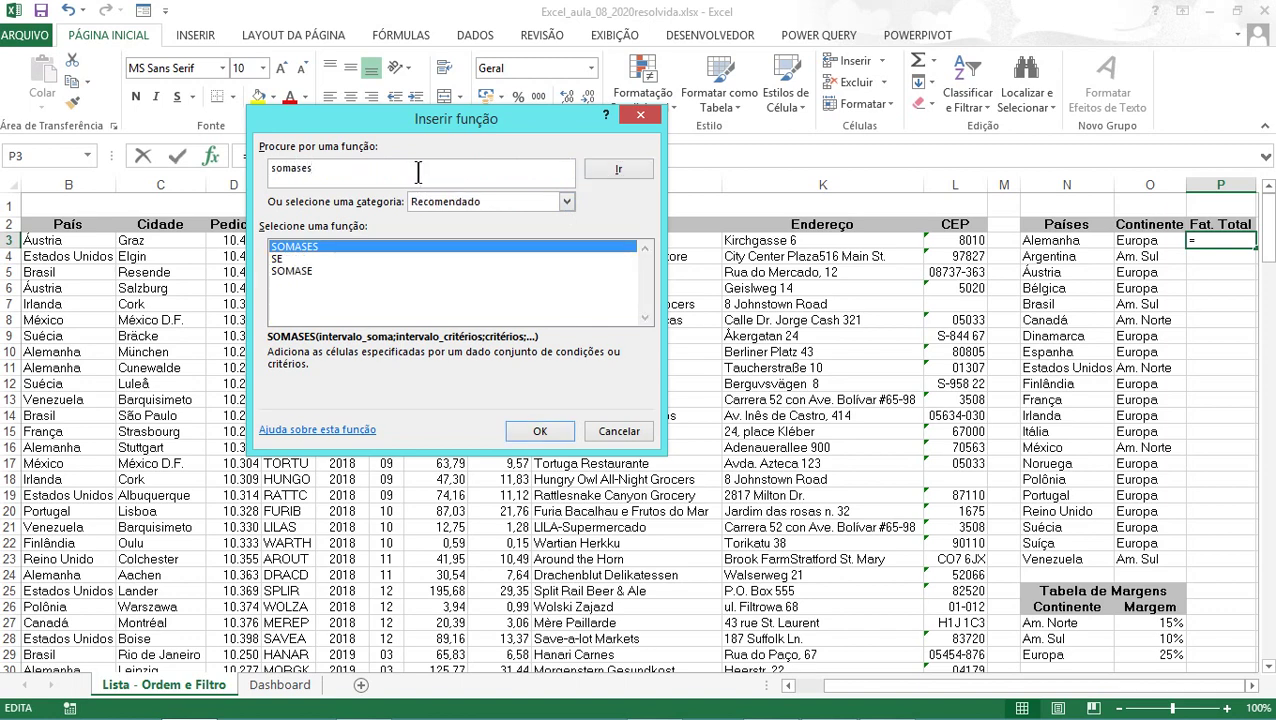
pyautogui.click(533, 430)
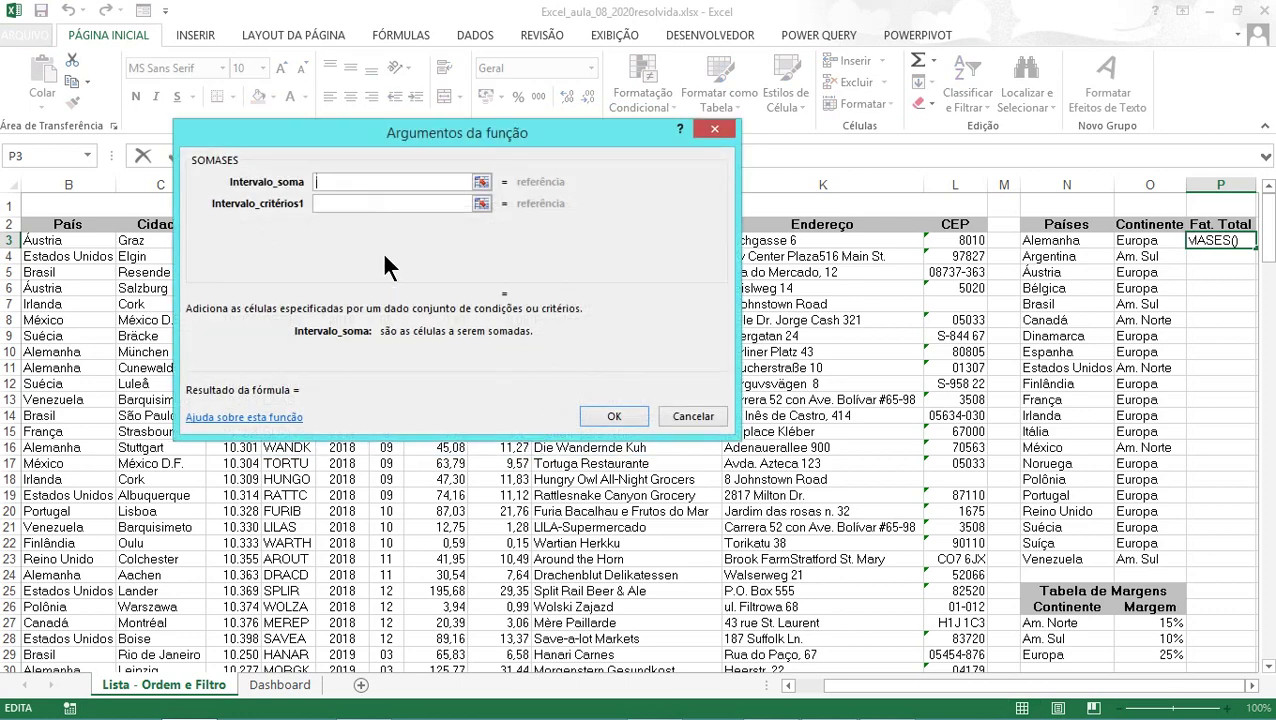
pyautogui.moveTo(350, 137); pyautogui.dragTo(460, 303)
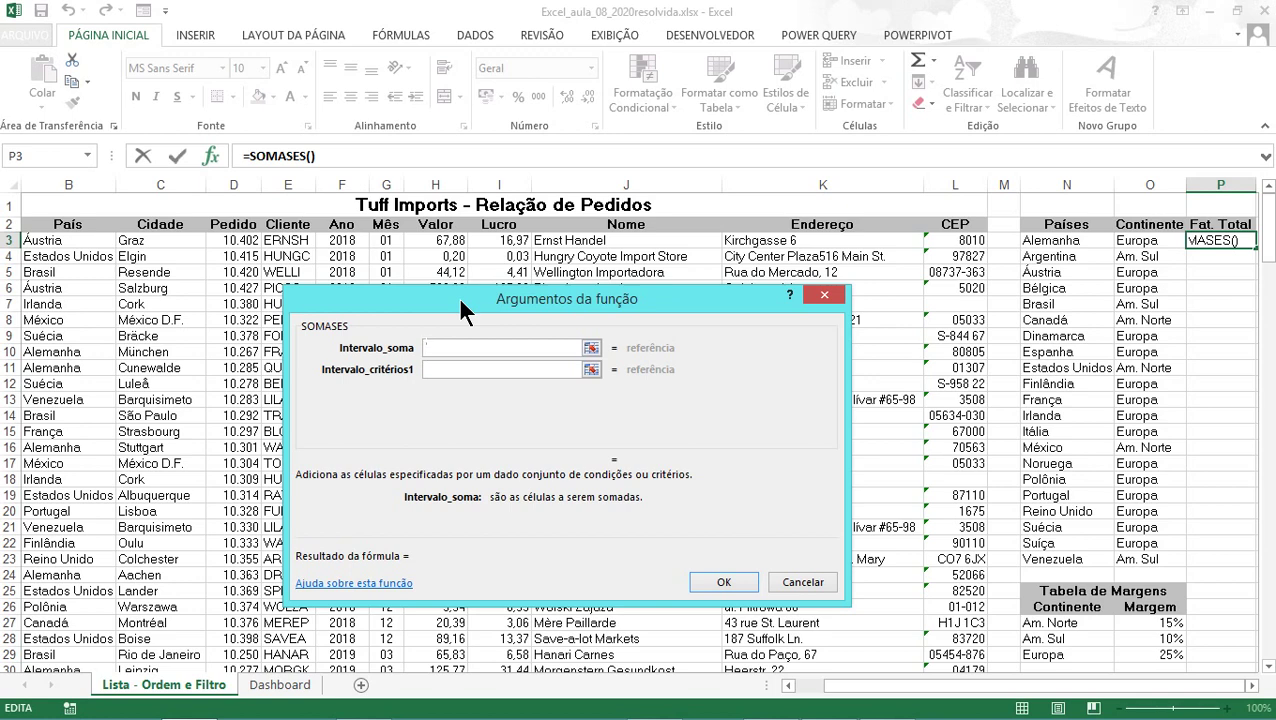
pyautogui.moveTo(458, 296); pyautogui.dragTo(717, 299)
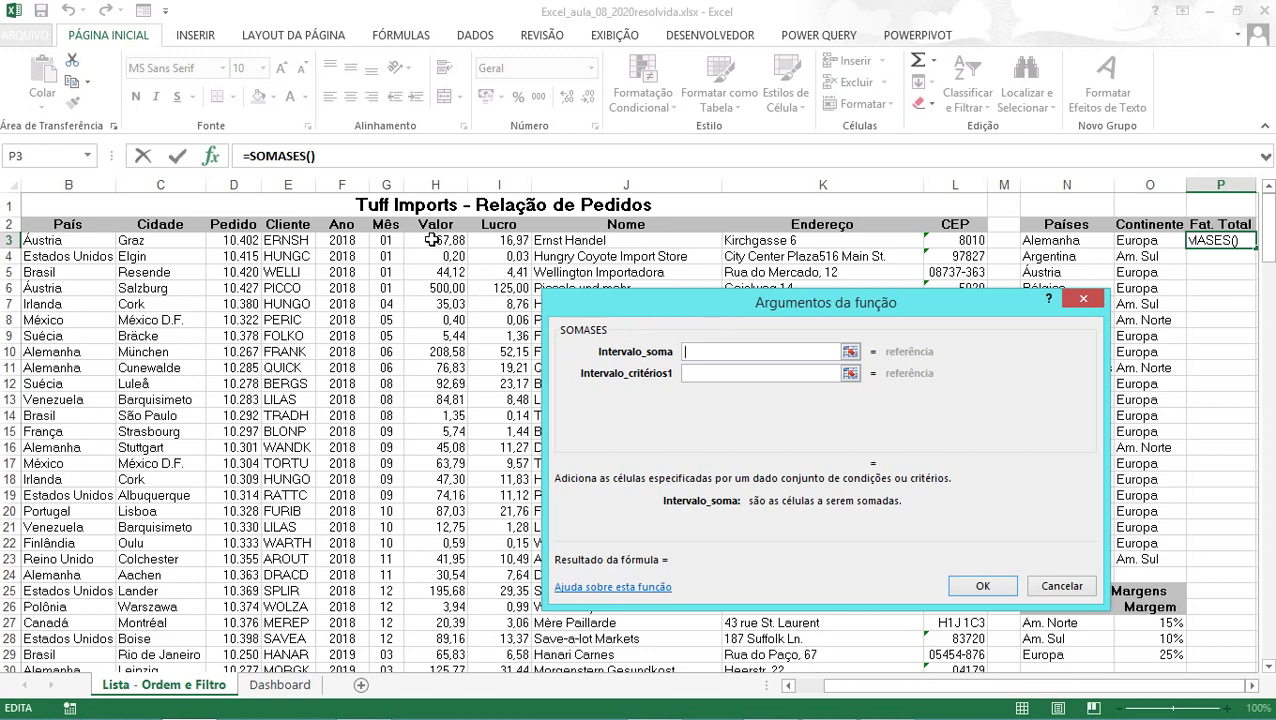
# Set SOMASES arguments to H$3:H$201, B$3:B$201 and criterion N3, giving 2089,09
pyautogui.moveTo(431, 240)
pyautogui.mouseDown()
pyautogui.moveTo(429, 717)
pyautogui.moveTo(439, 684)
pyautogui.mouseUp()
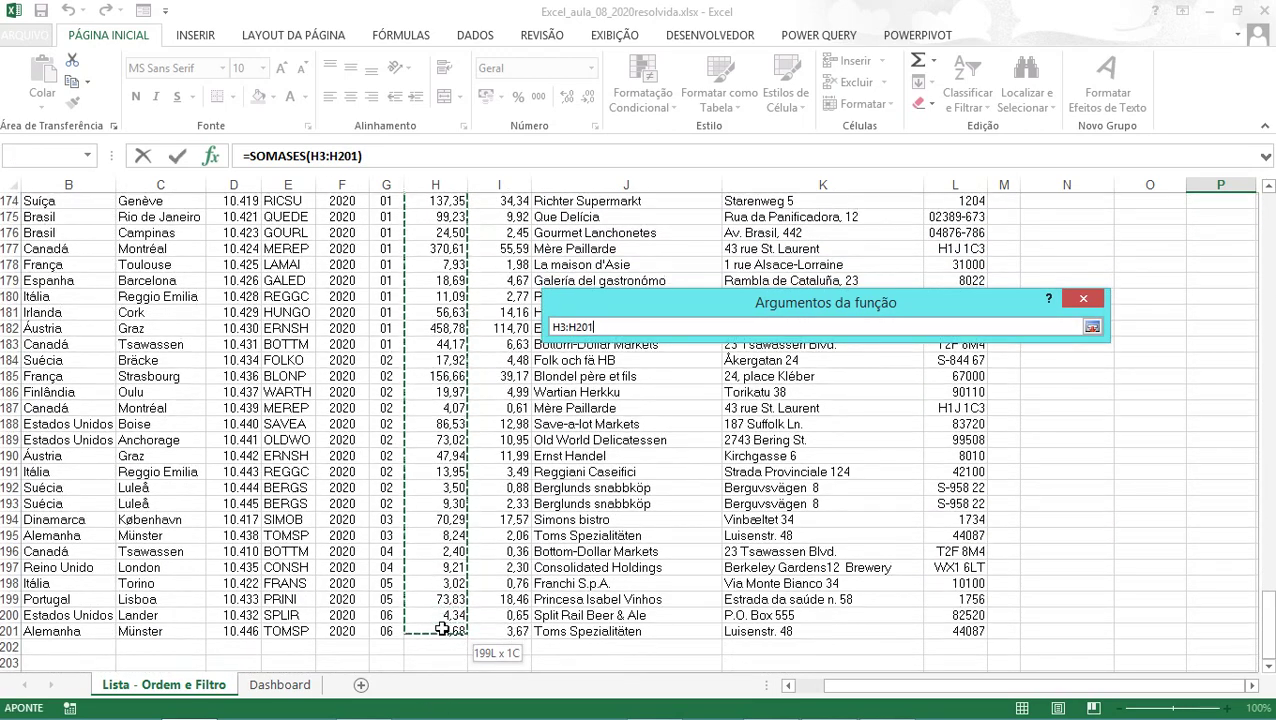
pyautogui.moveTo(439, 684); pyautogui.dragTo(441, 629)
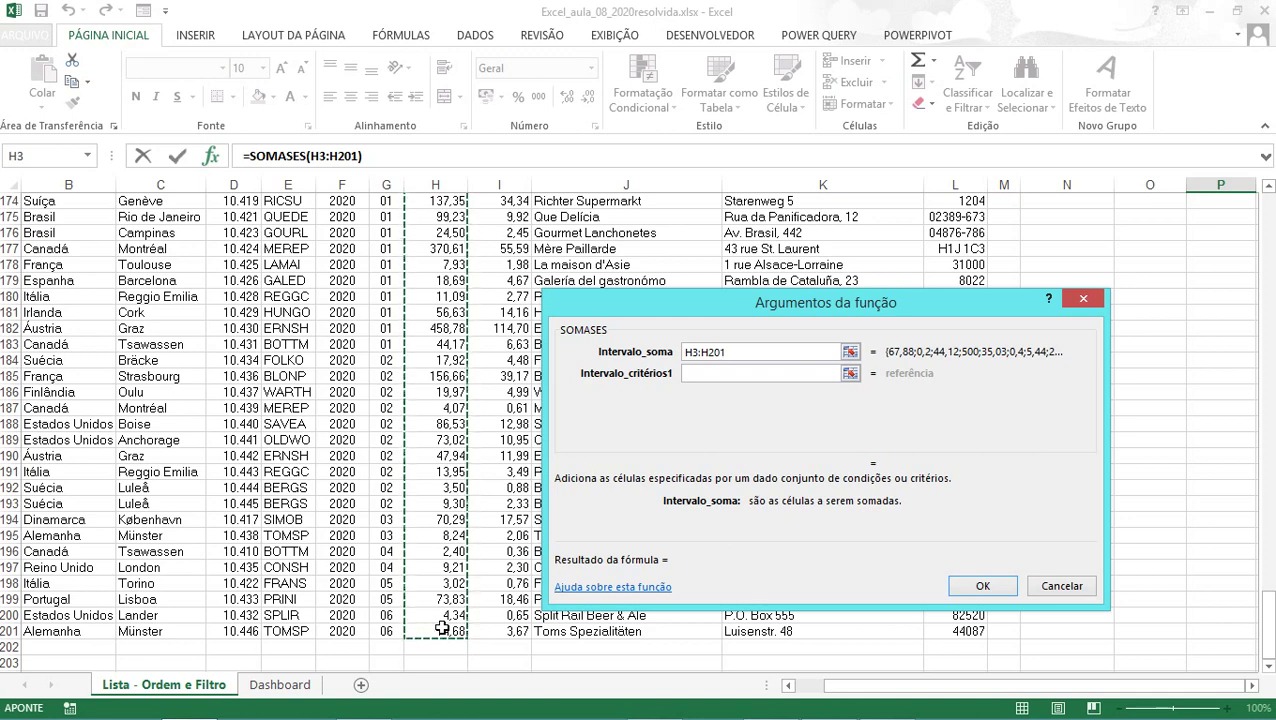
pyautogui.press('F4')
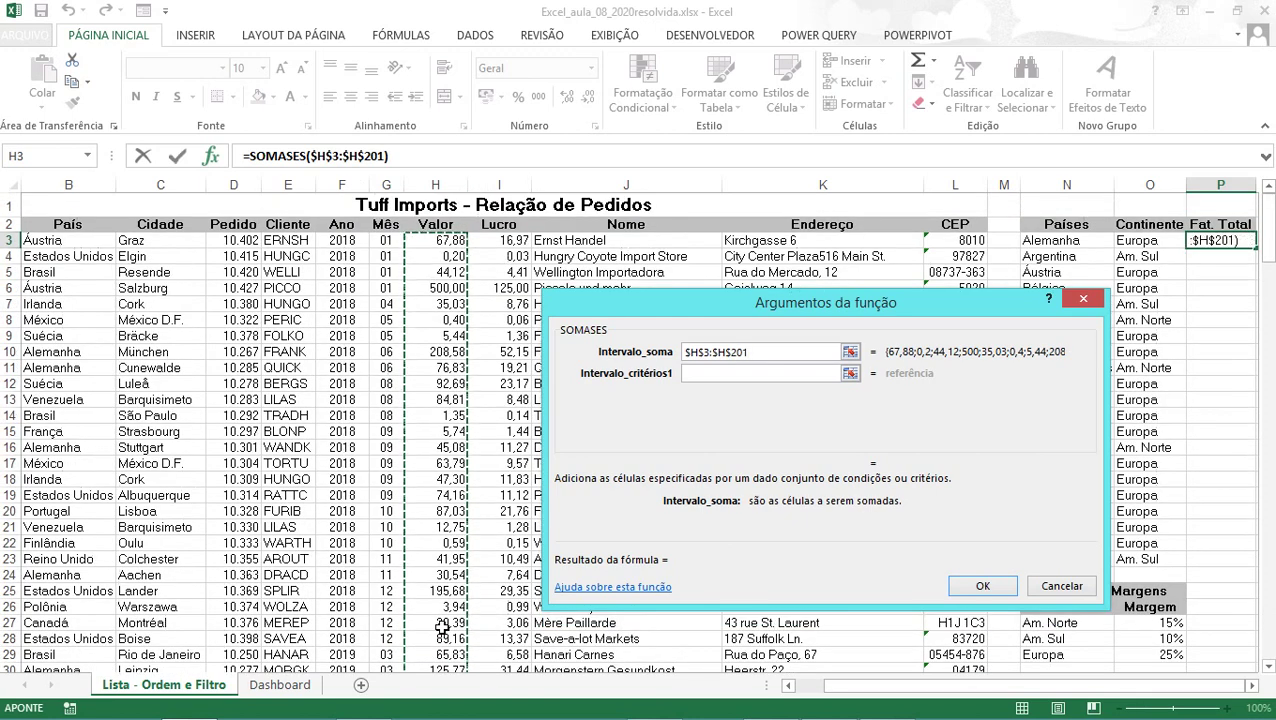
pyautogui.press('F4')
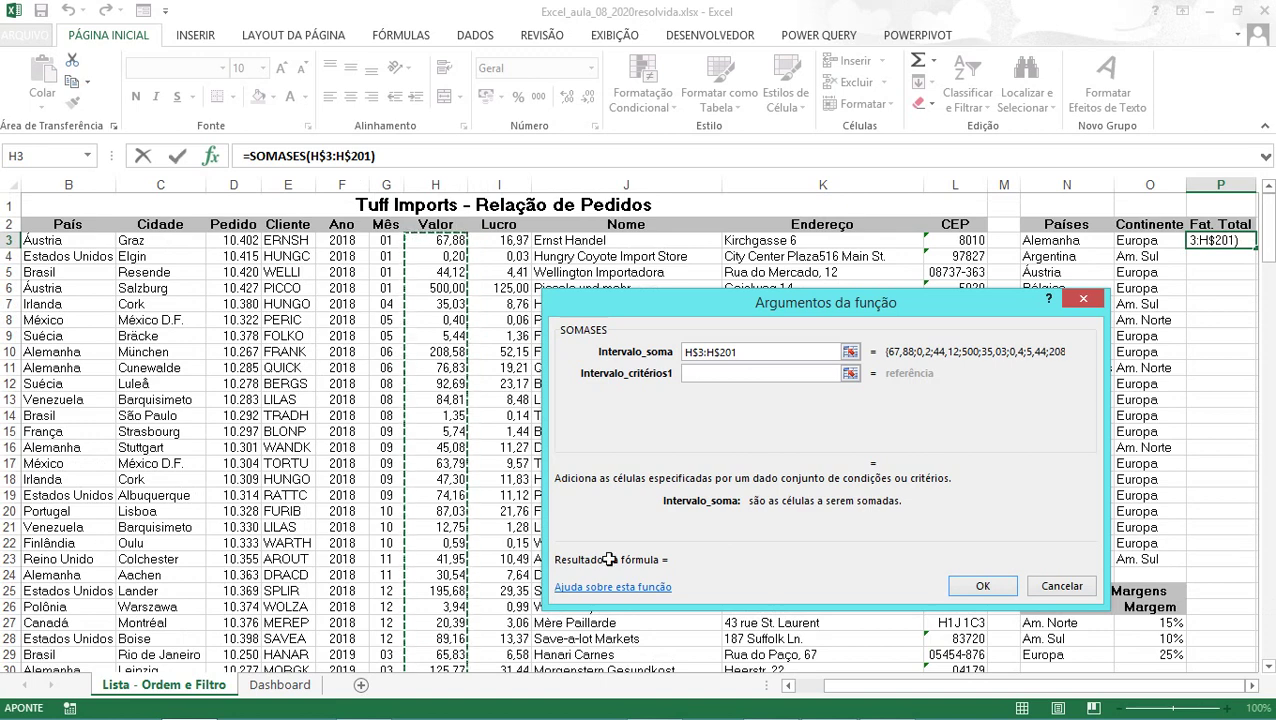
pyautogui.click(697, 373)
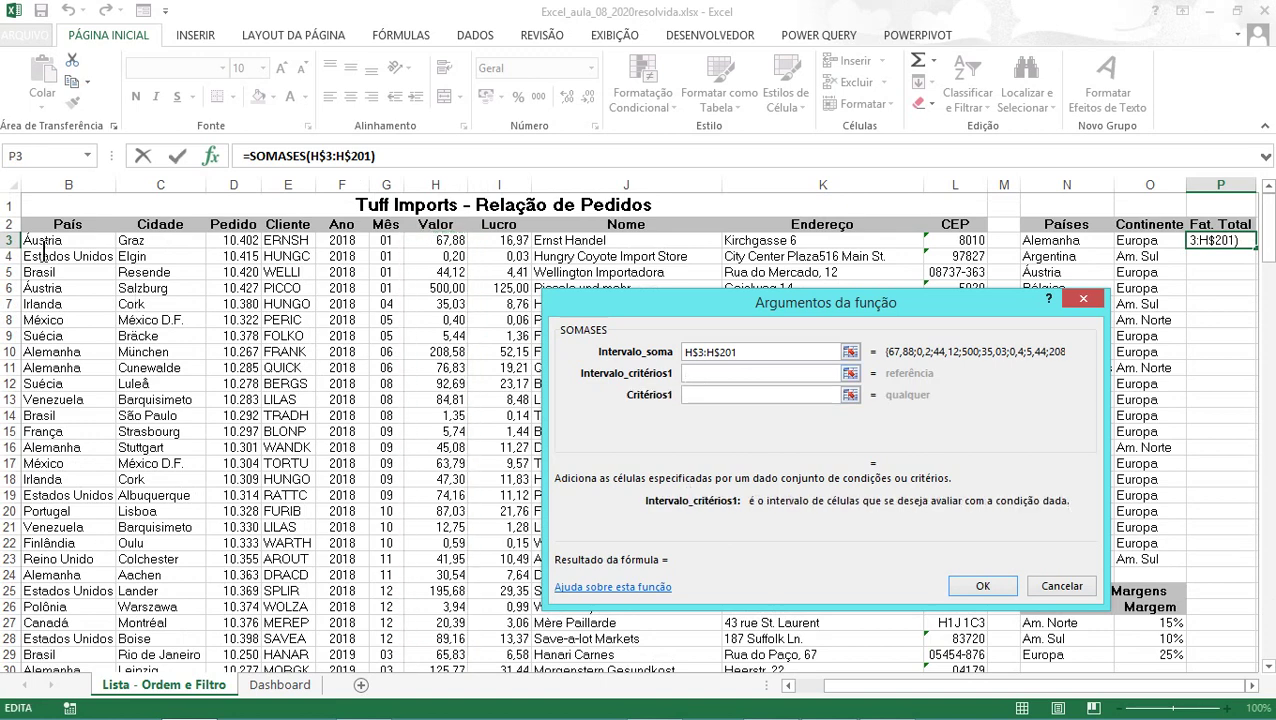
pyautogui.moveTo(33, 240); pyautogui.dragTo(76, 708)
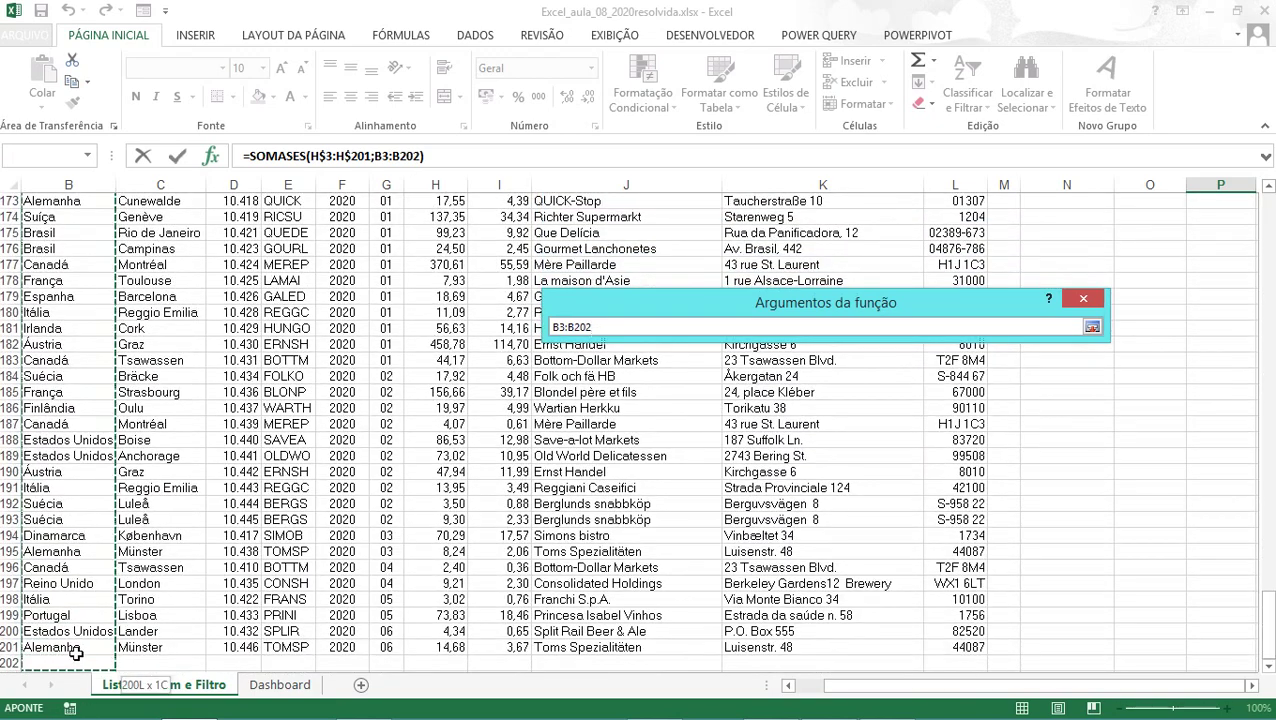
pyautogui.moveTo(76, 708); pyautogui.dragTo(76, 648)
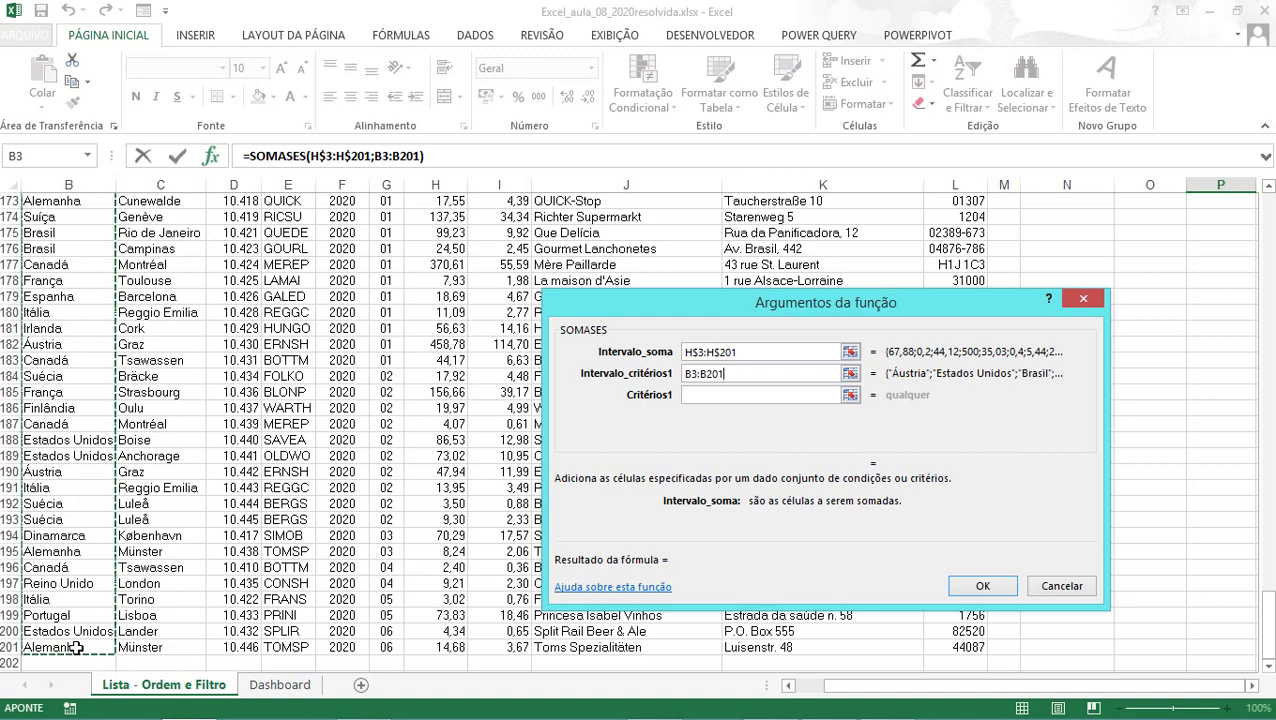
pyautogui.press('F4')
pyautogui.press('F4')
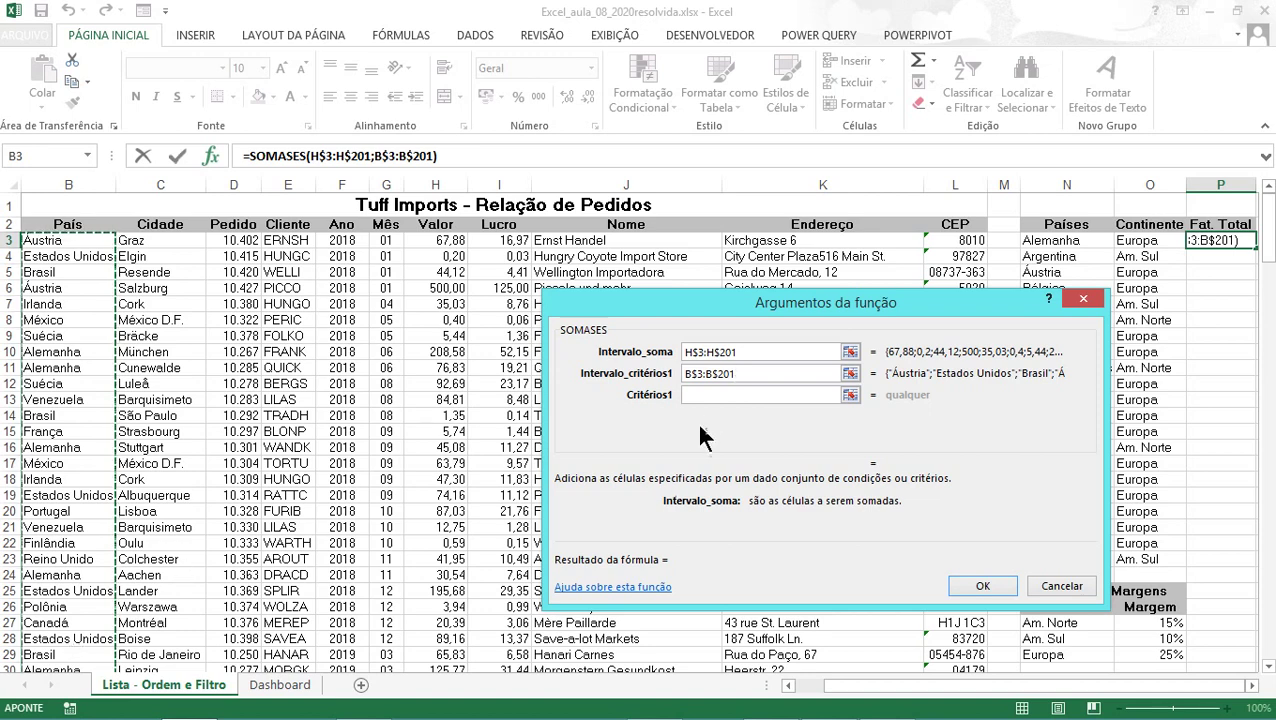
pyautogui.click(700, 393)
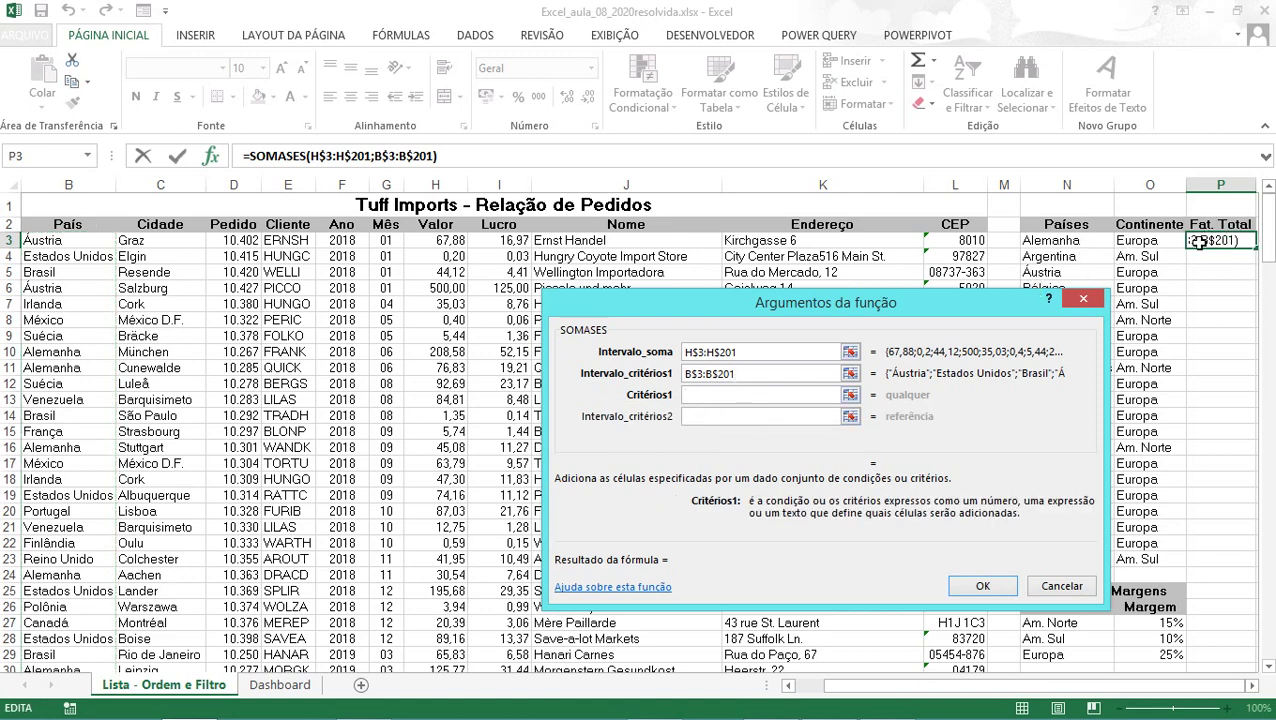
pyautogui.click(1056, 242)
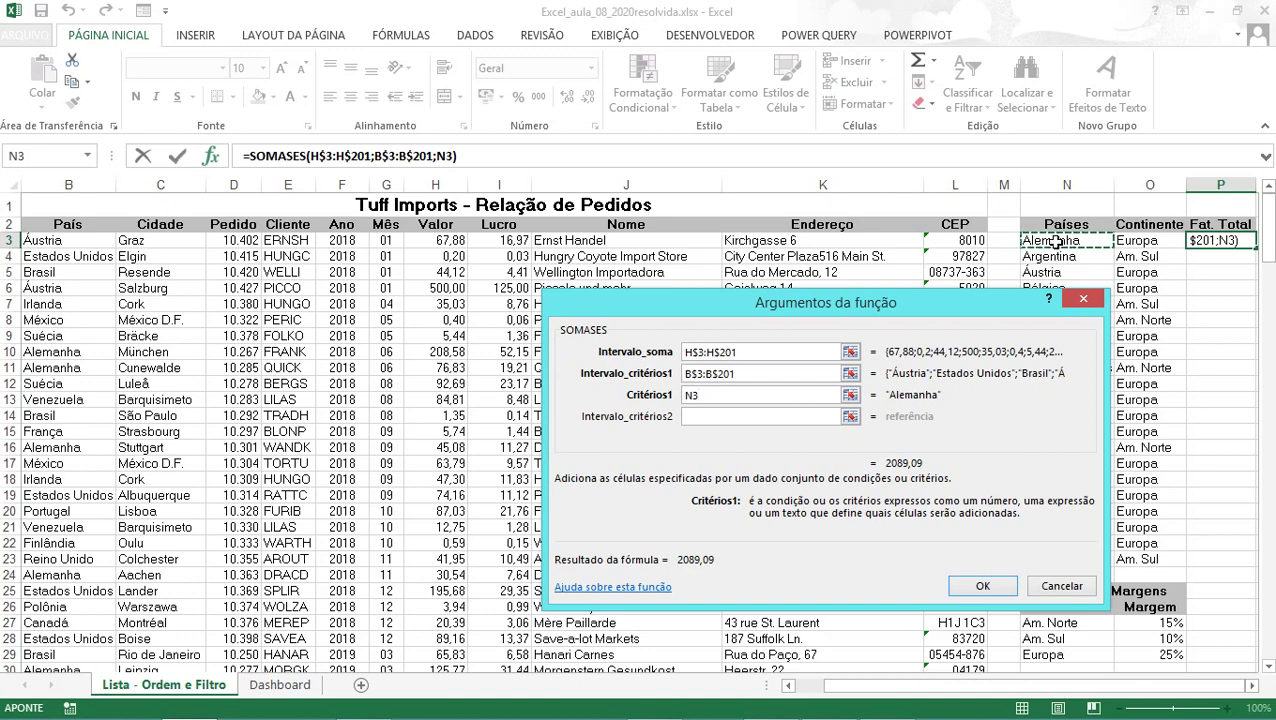
pyautogui.click(975, 593)
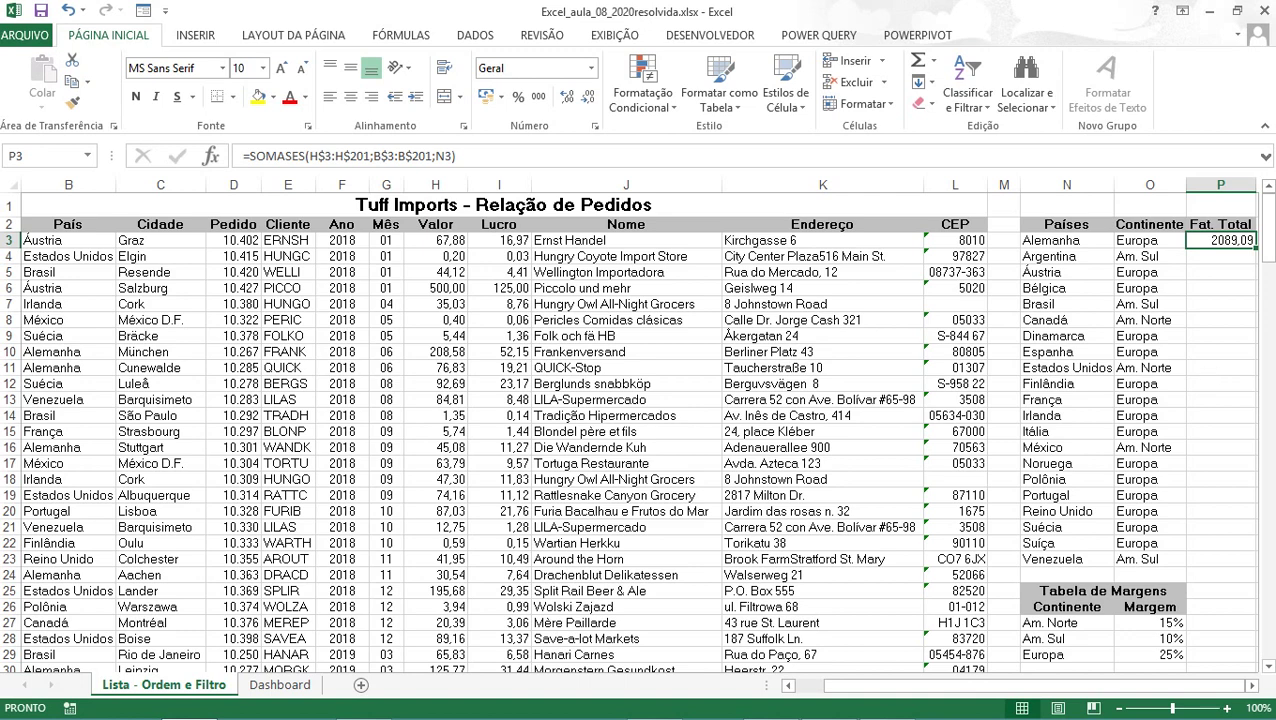
# Fill the P3 formula down to P23 and format the totals as Contábil (Accounting)
pyautogui.doubleClick(1255, 247)
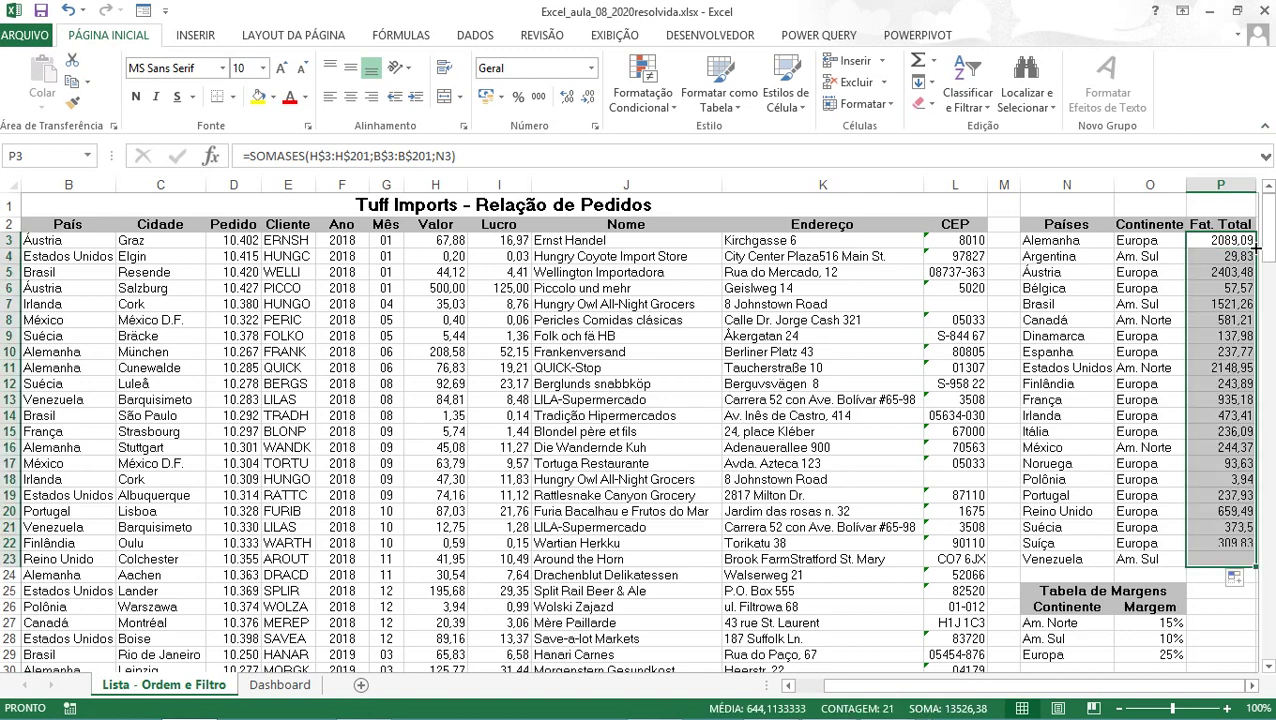
pyautogui.click(539, 96)
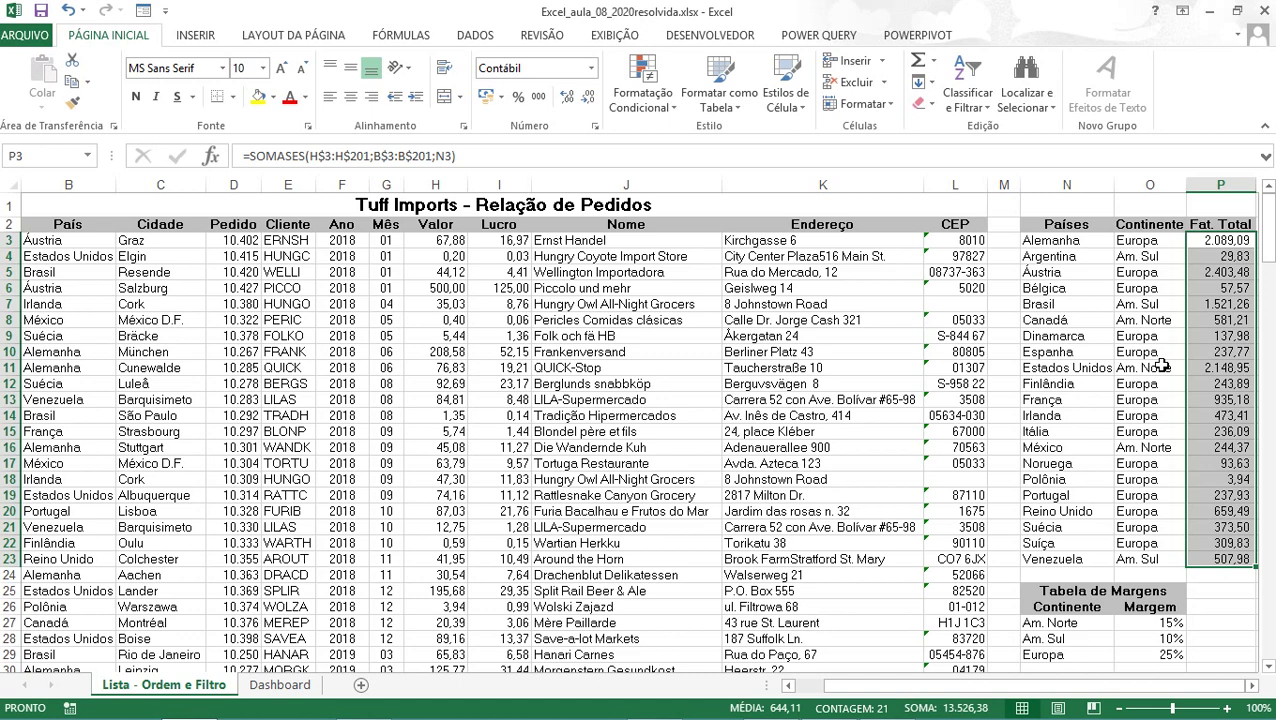
pyautogui.click(1232, 614)
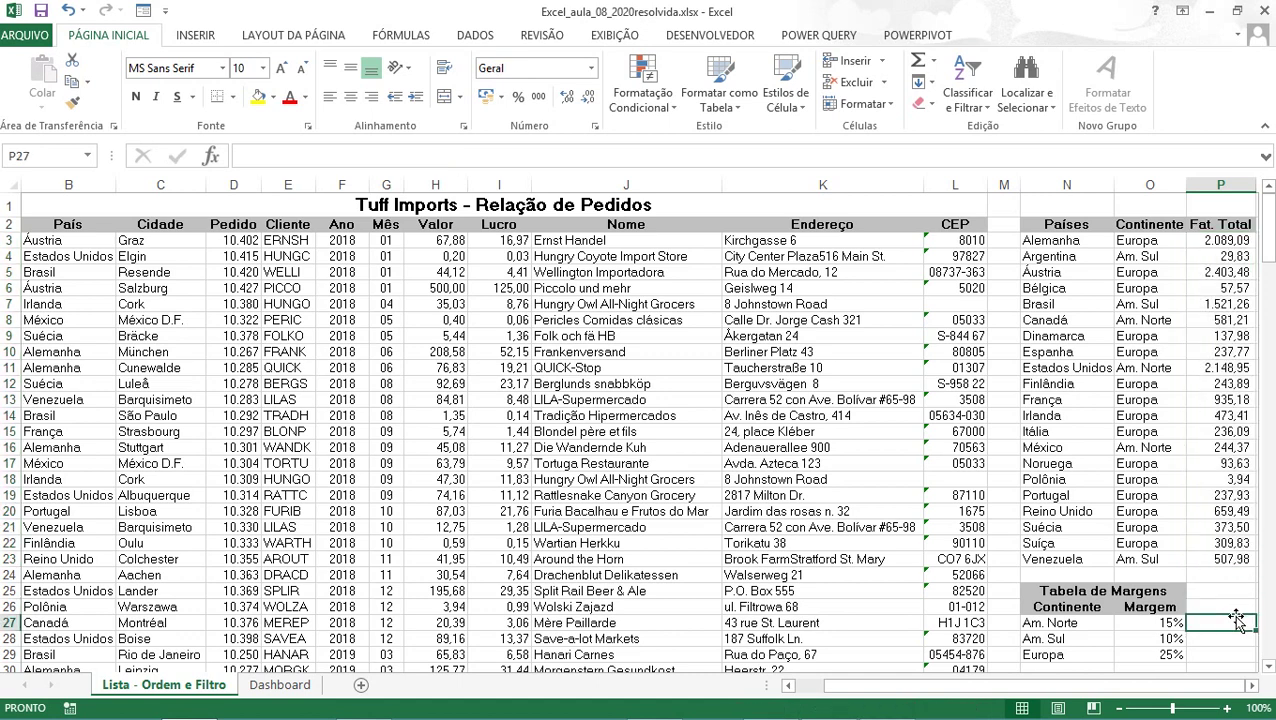
# Select the N2:P23 country table and show INSERIR, briefly visiting Control Panel
pyautogui.click(1035, 227)
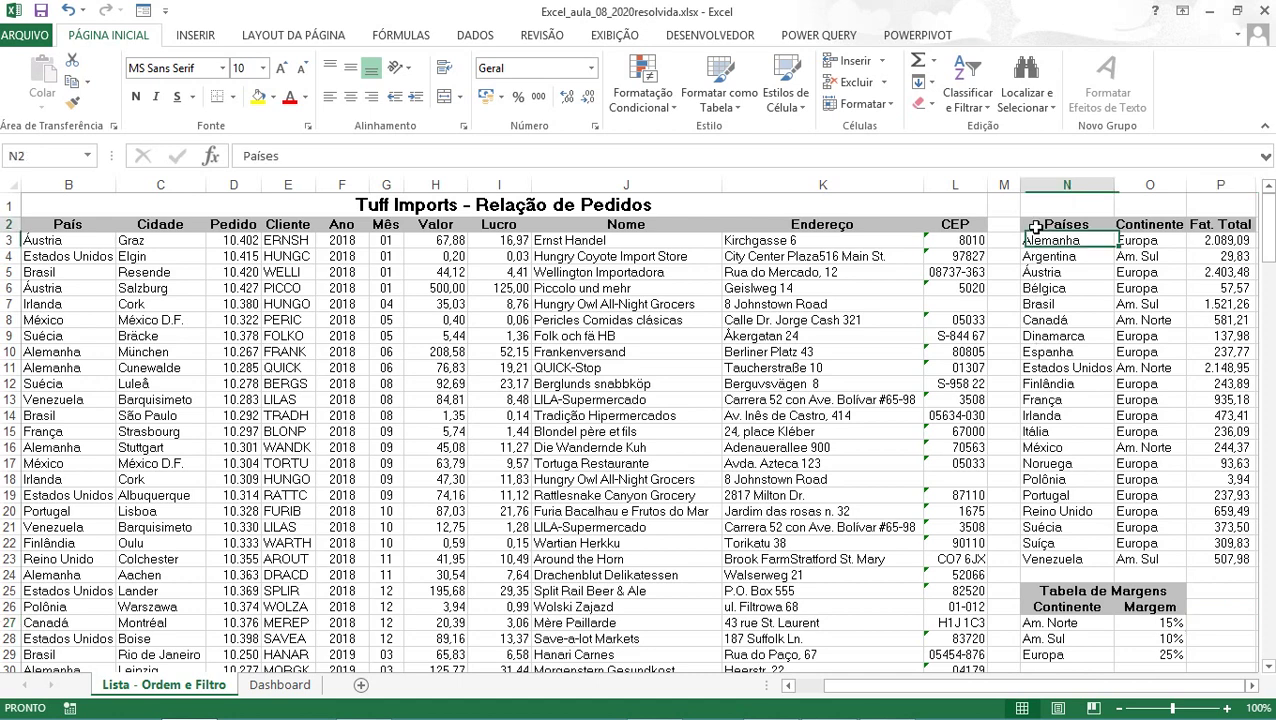
pyautogui.moveTo(1035, 227); pyautogui.dragTo(1225, 558)
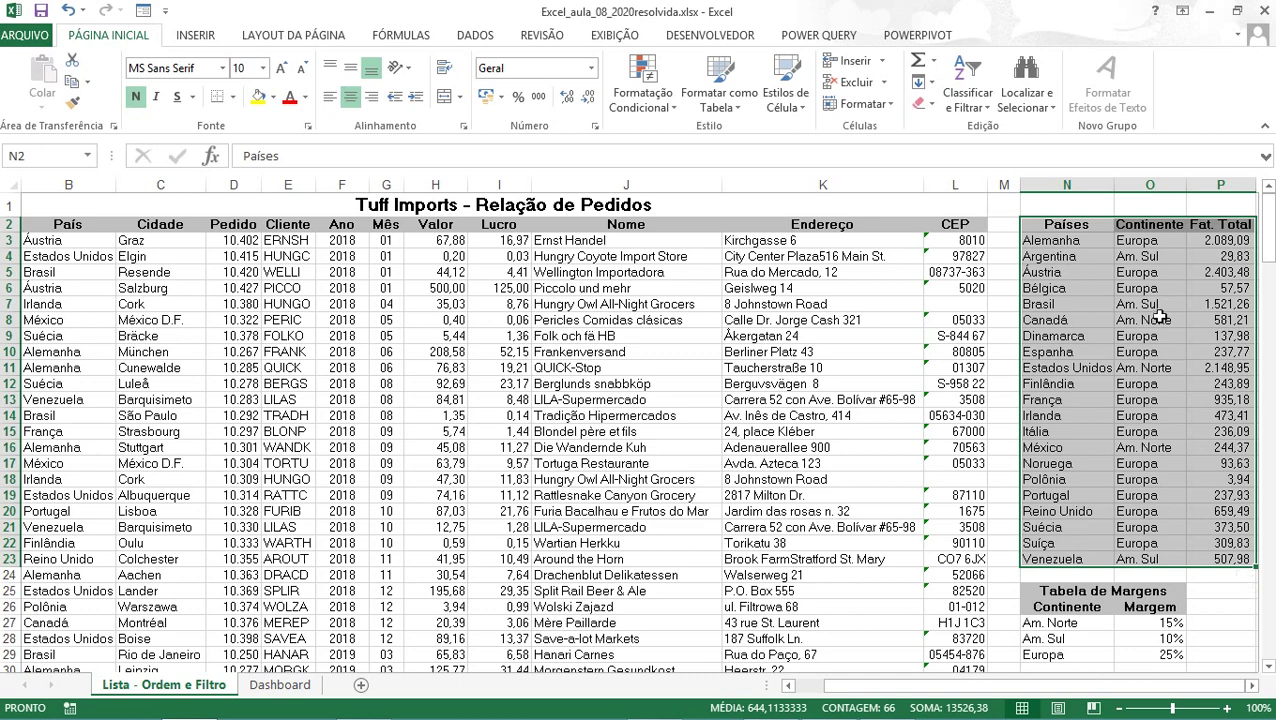
pyautogui.click(193, 38)
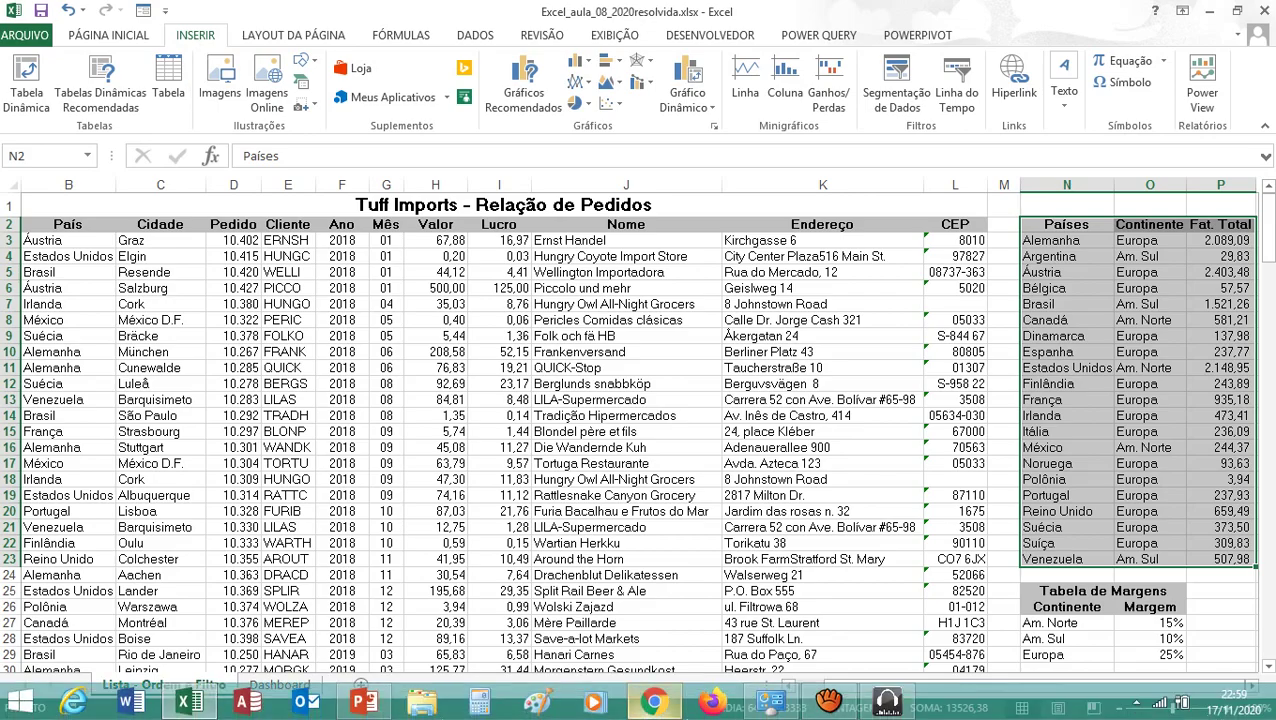
pyautogui.click(785, 712)
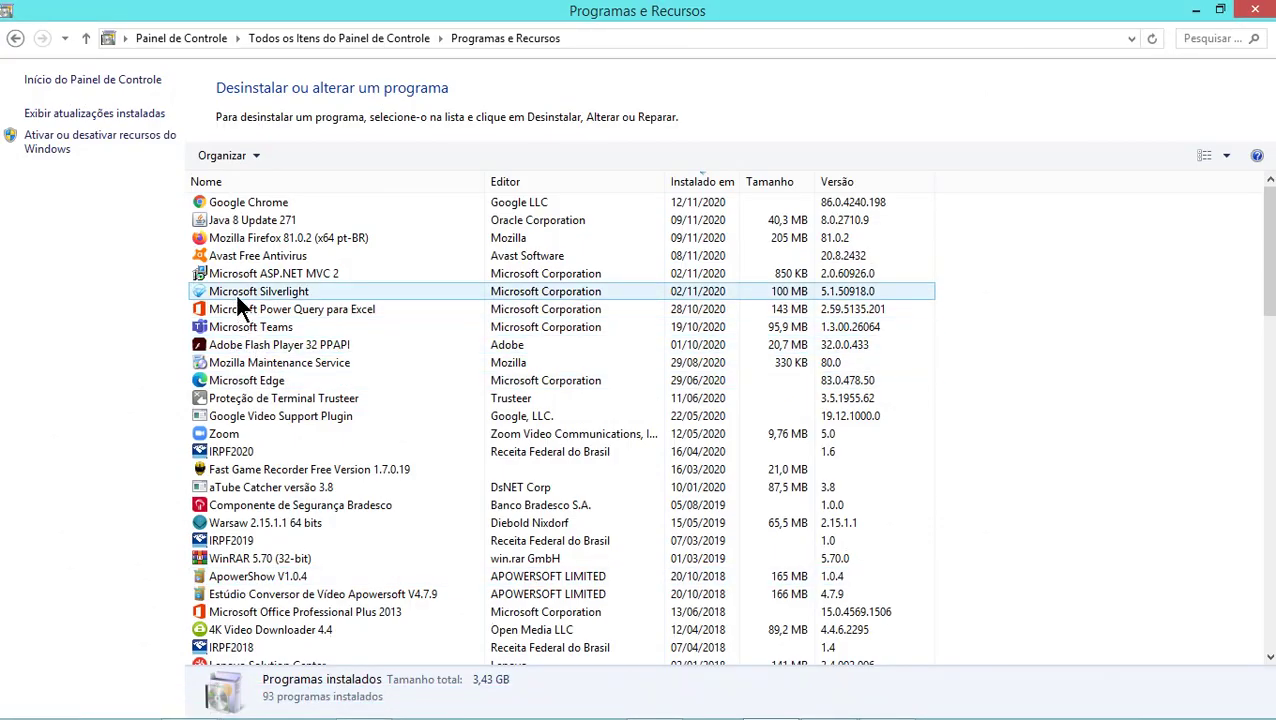
pyautogui.moveTo(614, 714)
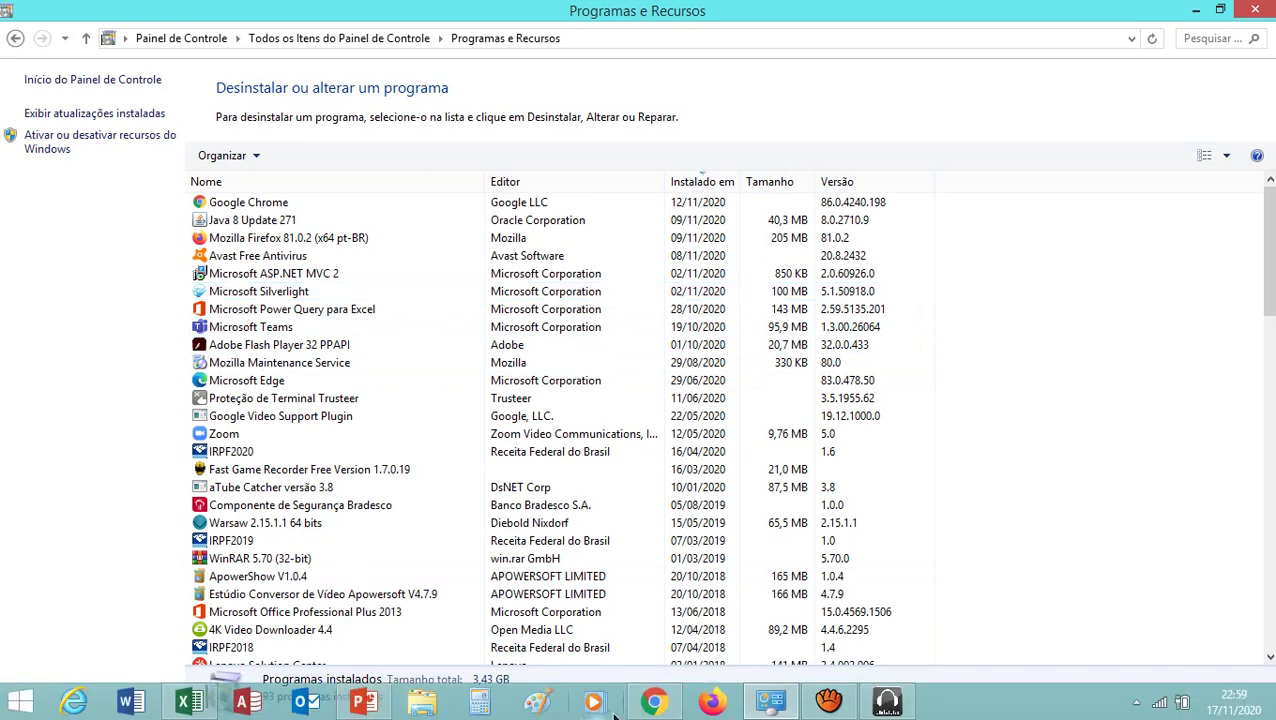
pyautogui.click(187, 702)
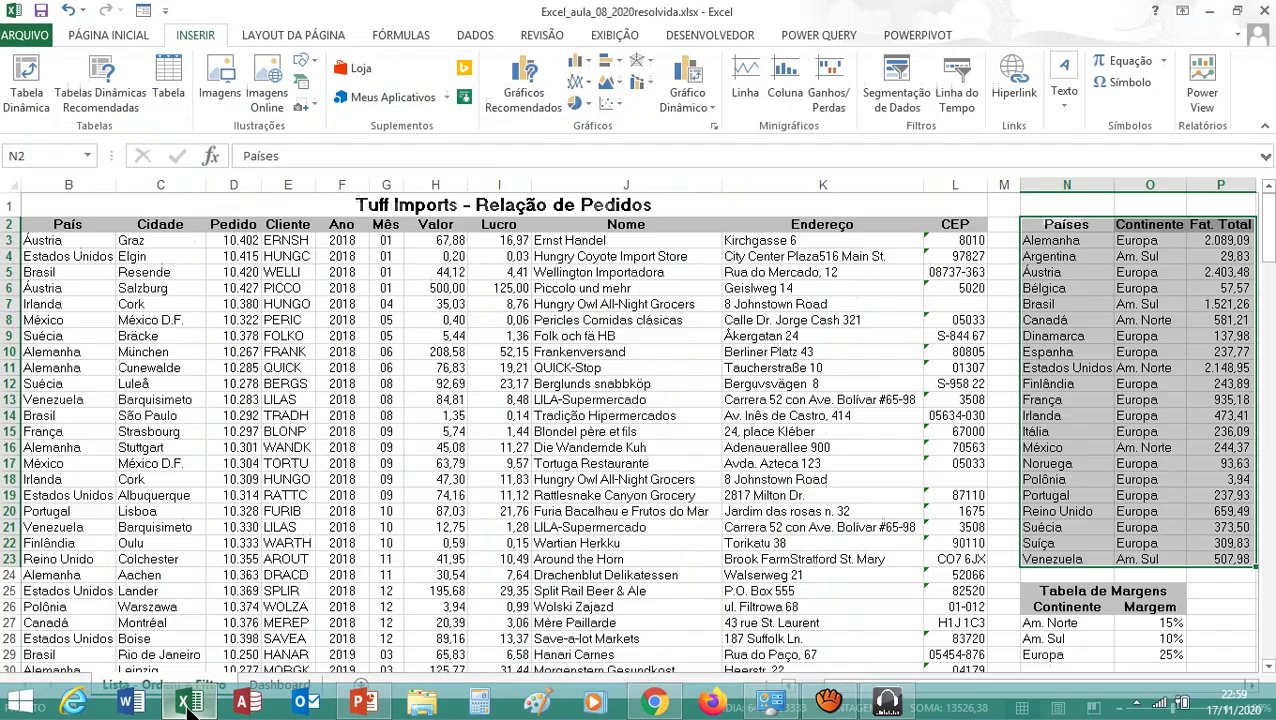
# Insert a Power View report of the Países, Continente and Fat. Total range
pyautogui.click(1205, 88)
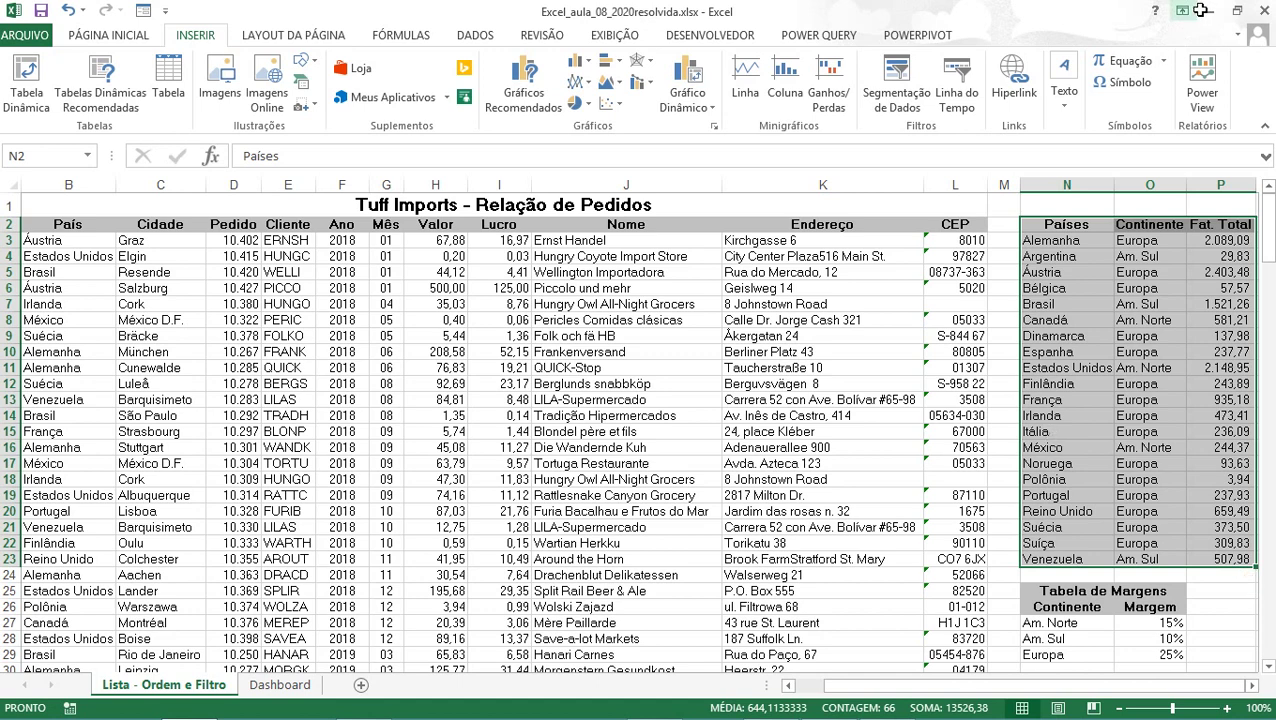
pyautogui.click(1201, 78)
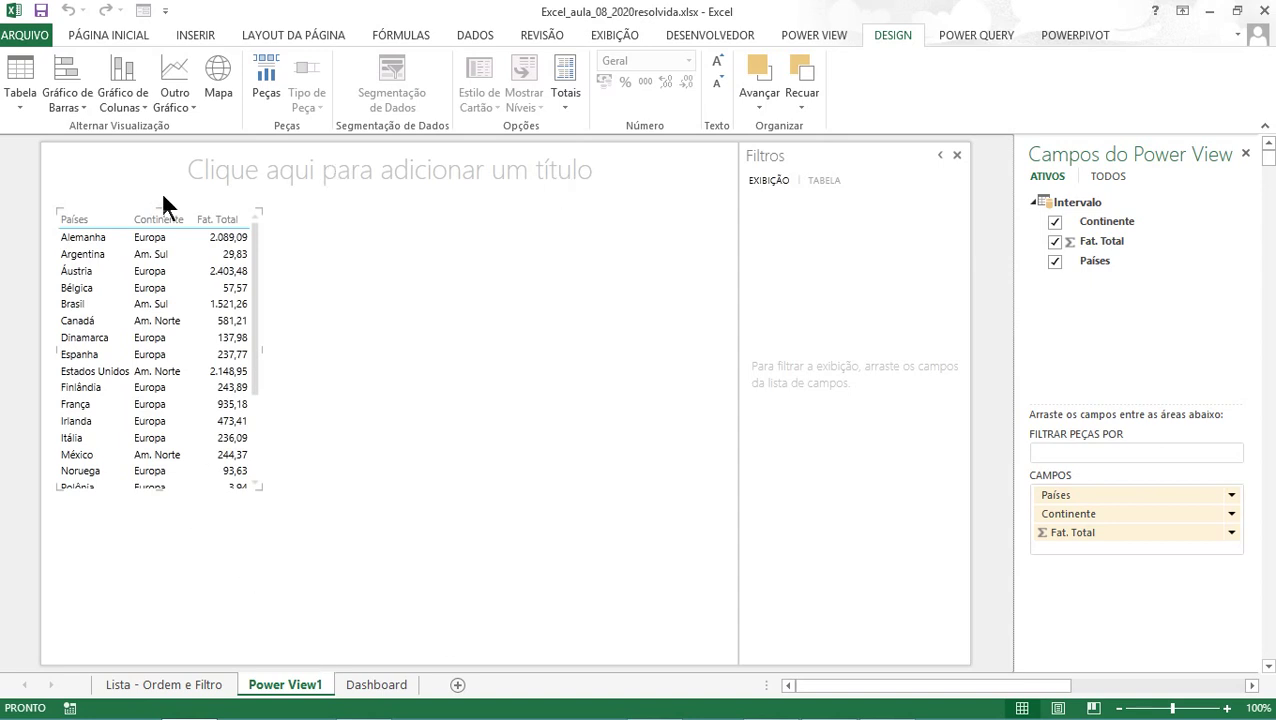
# Enlarge the Power View table to show every country and the 13.526,38 total
pyautogui.moveTo(158, 350)
pyautogui.moveTo(259, 485)
pyautogui.mouseDown()
pyautogui.moveTo(665, 573)
pyautogui.moveTo(715, 645)
pyautogui.mouseUp()
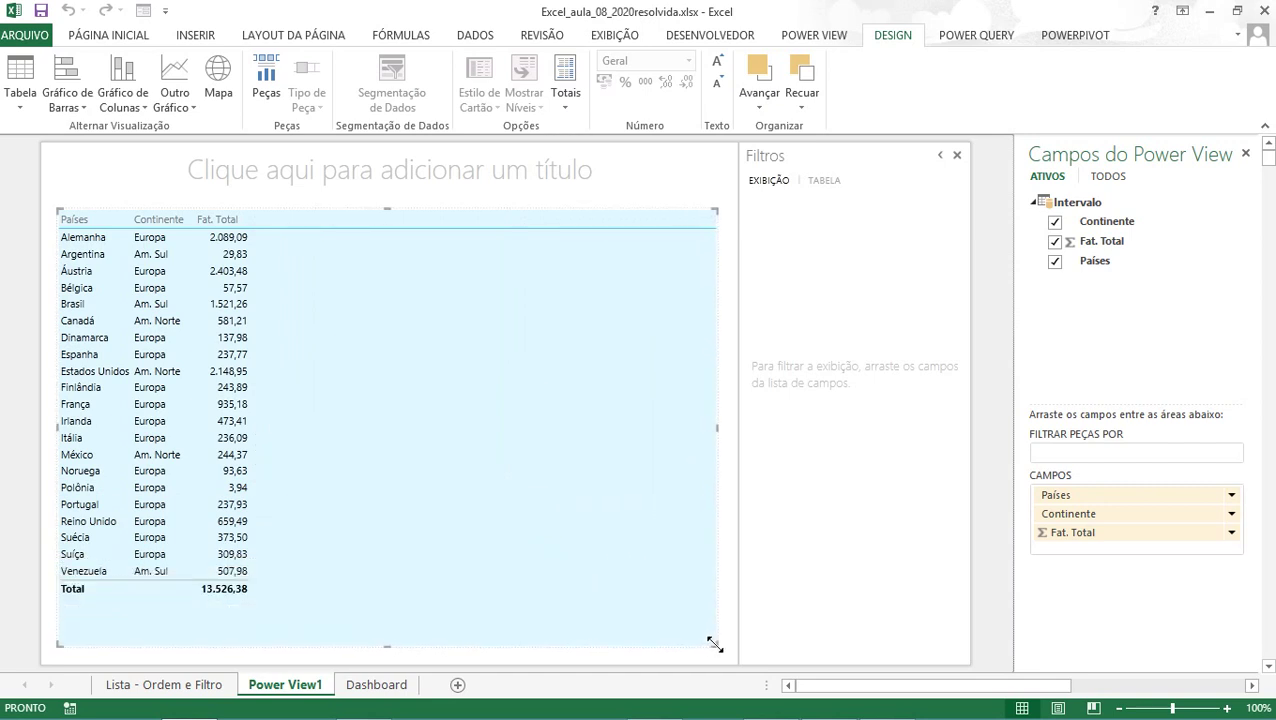
pyautogui.moveTo(715, 645); pyautogui.dragTo(721, 645)
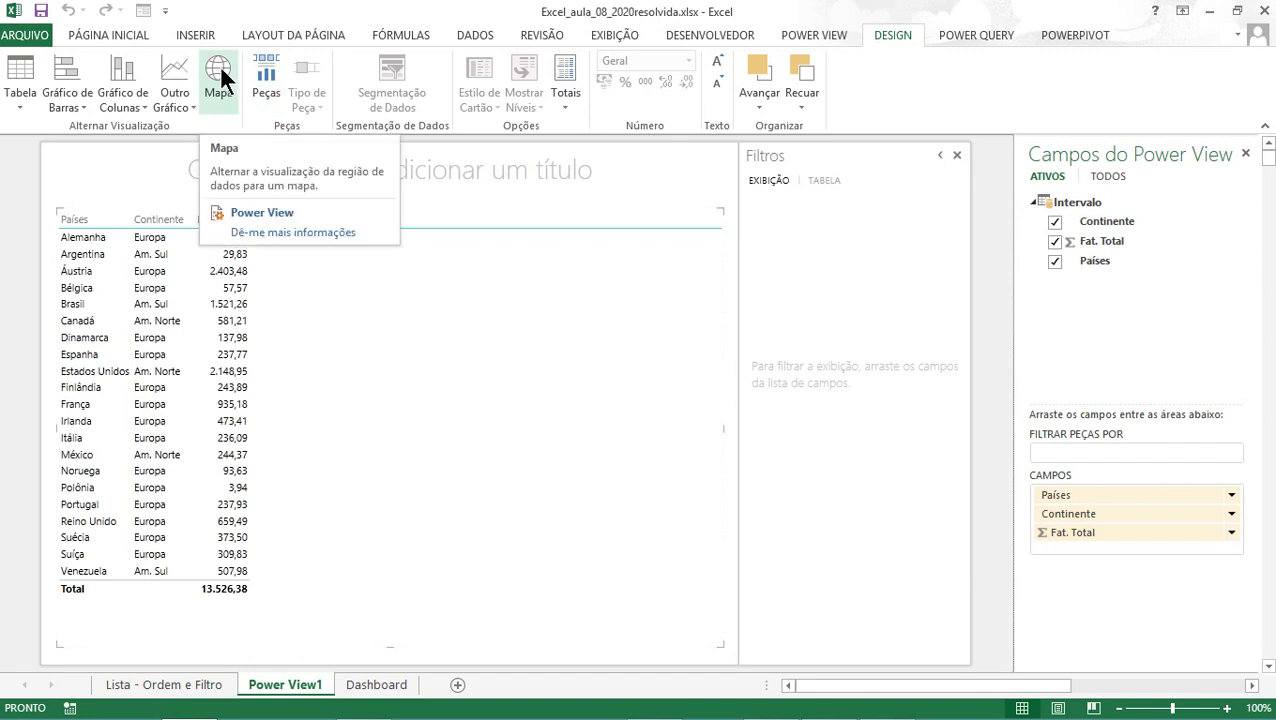
# Convert the Power View table into a map with bubbles sized by Fat. Total and coloured by Continente
pyautogui.moveTo(219, 80)
pyautogui.click(219, 65)
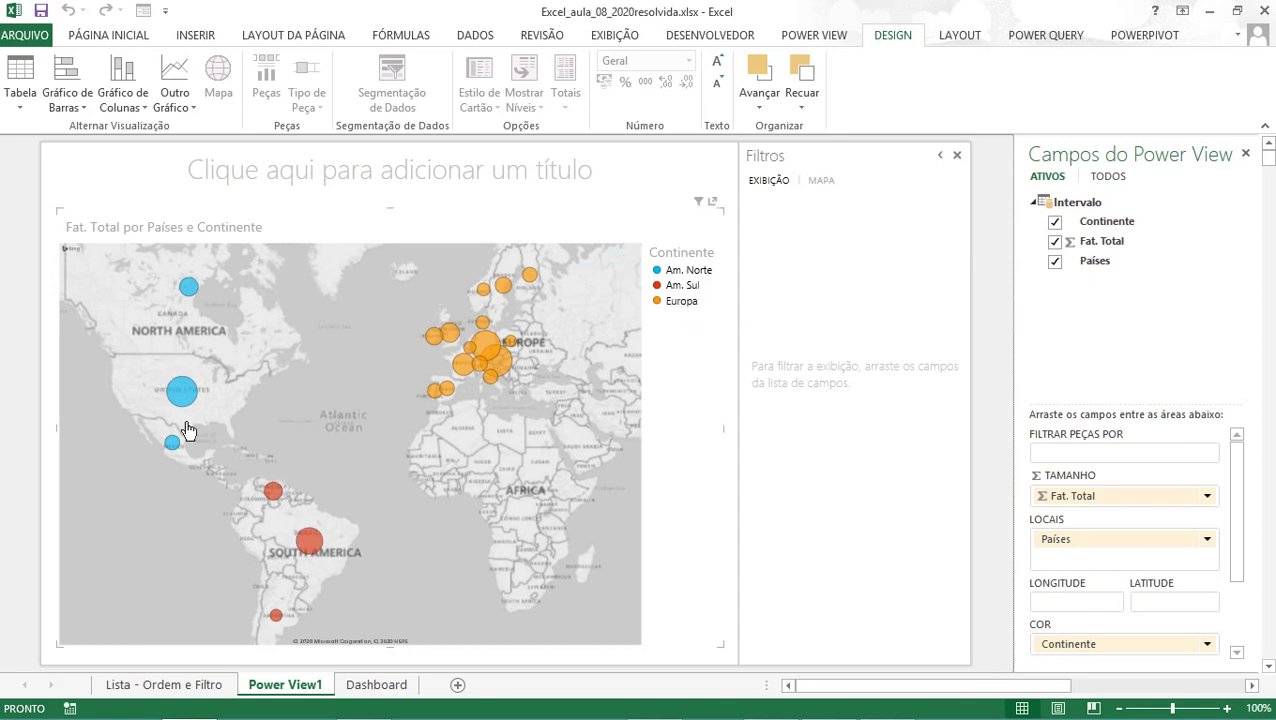
# Move the map's Continente legend to the top (Mostrar Legenda na Parte Superior)
pyautogui.click(962, 38)
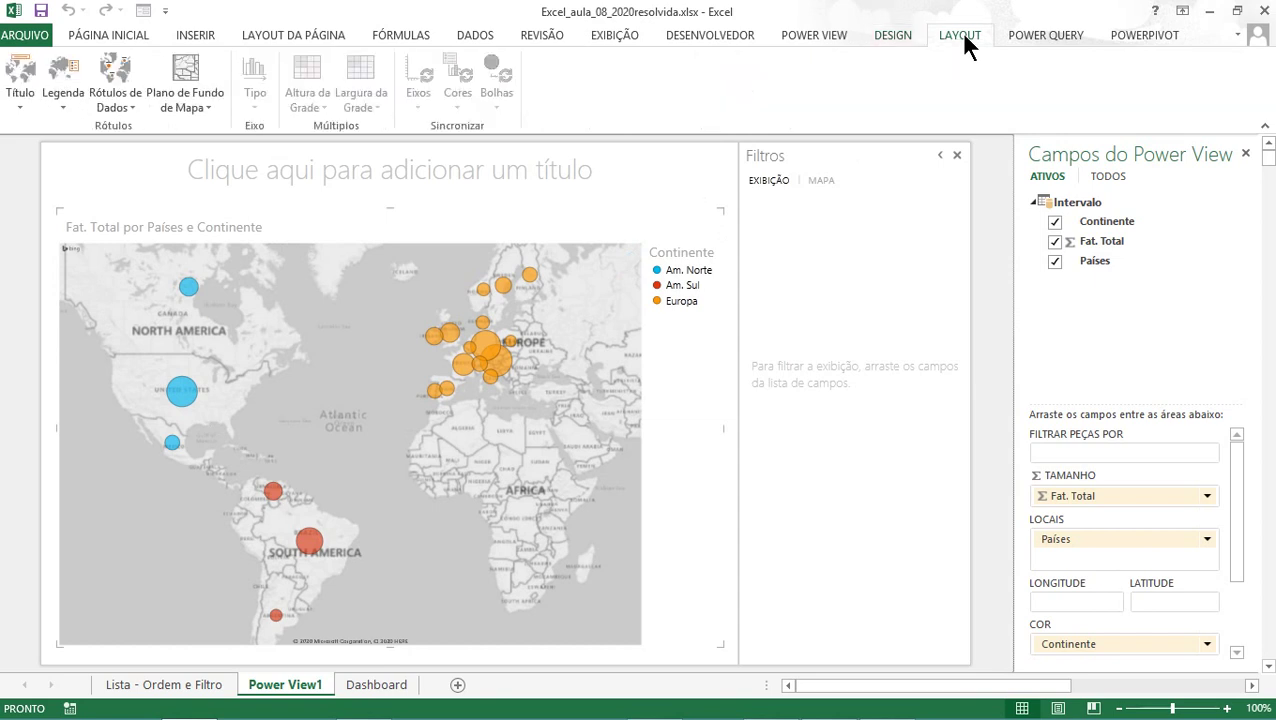
pyautogui.moveTo(390, 430)
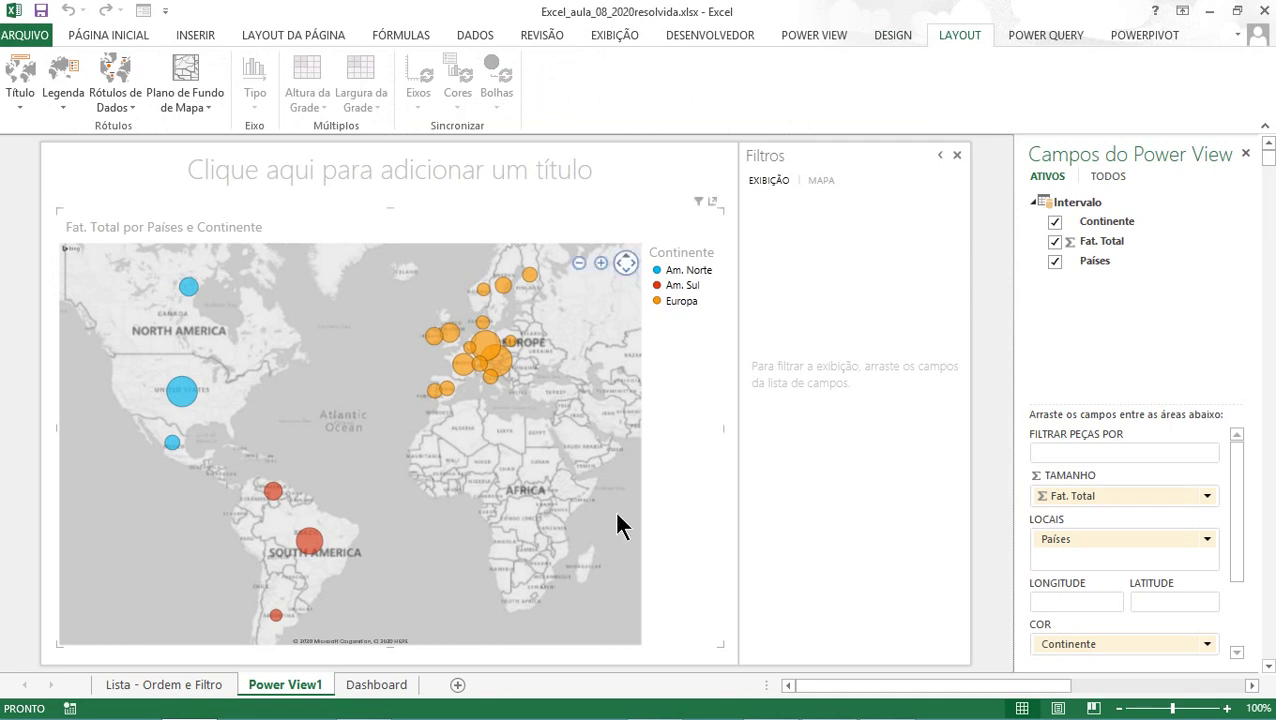
pyautogui.click(62, 102)
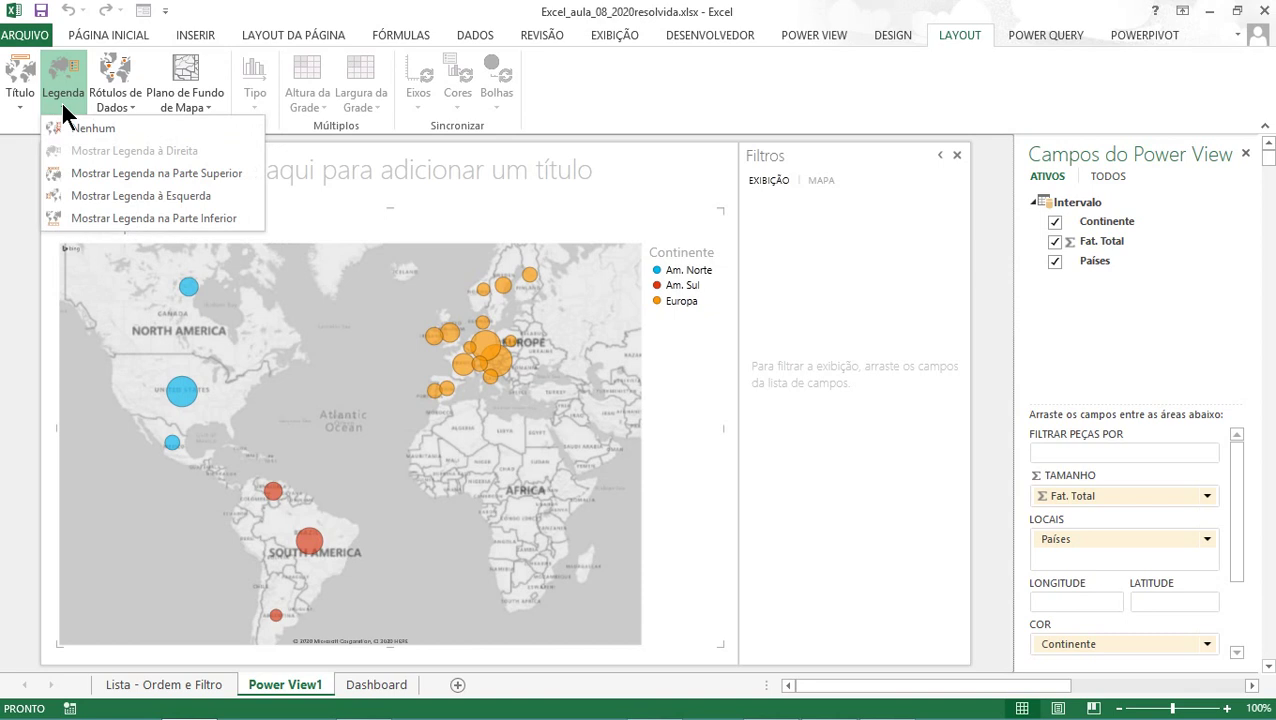
pyautogui.click(93, 174)
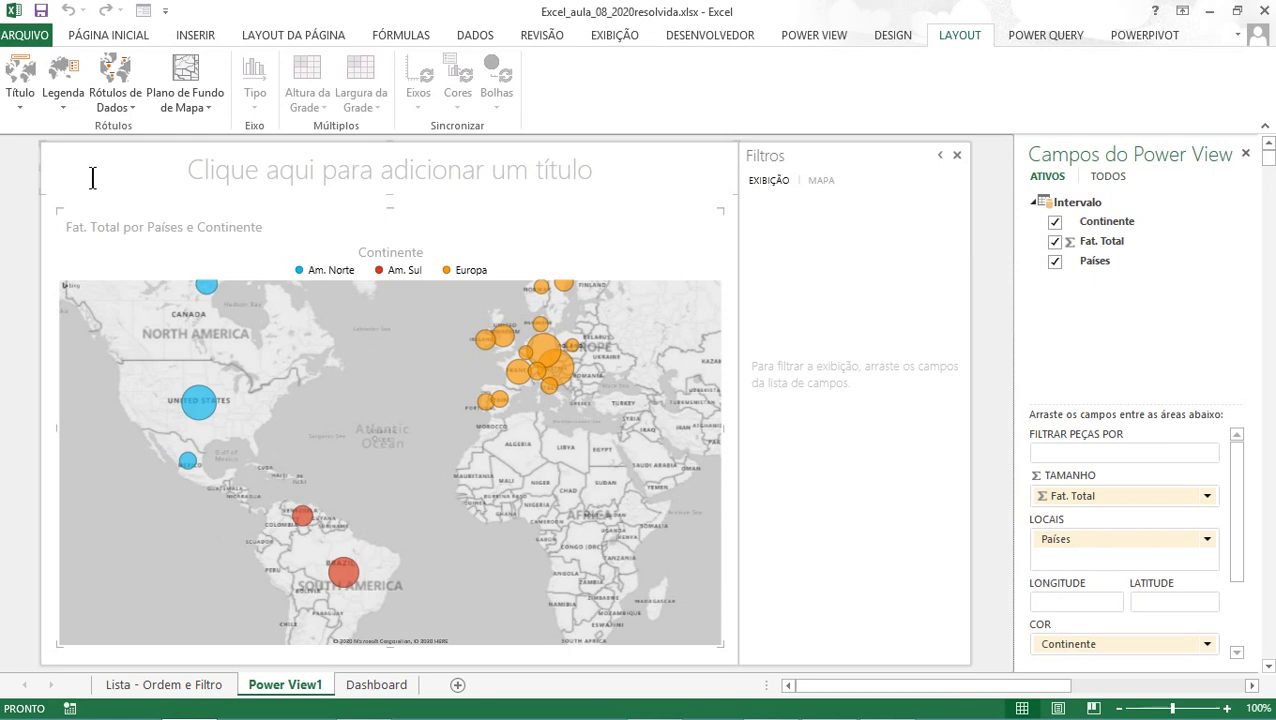
# Set the map's chart title to Nenhum and select the sheet title placeholder
pyautogui.click(24, 120)
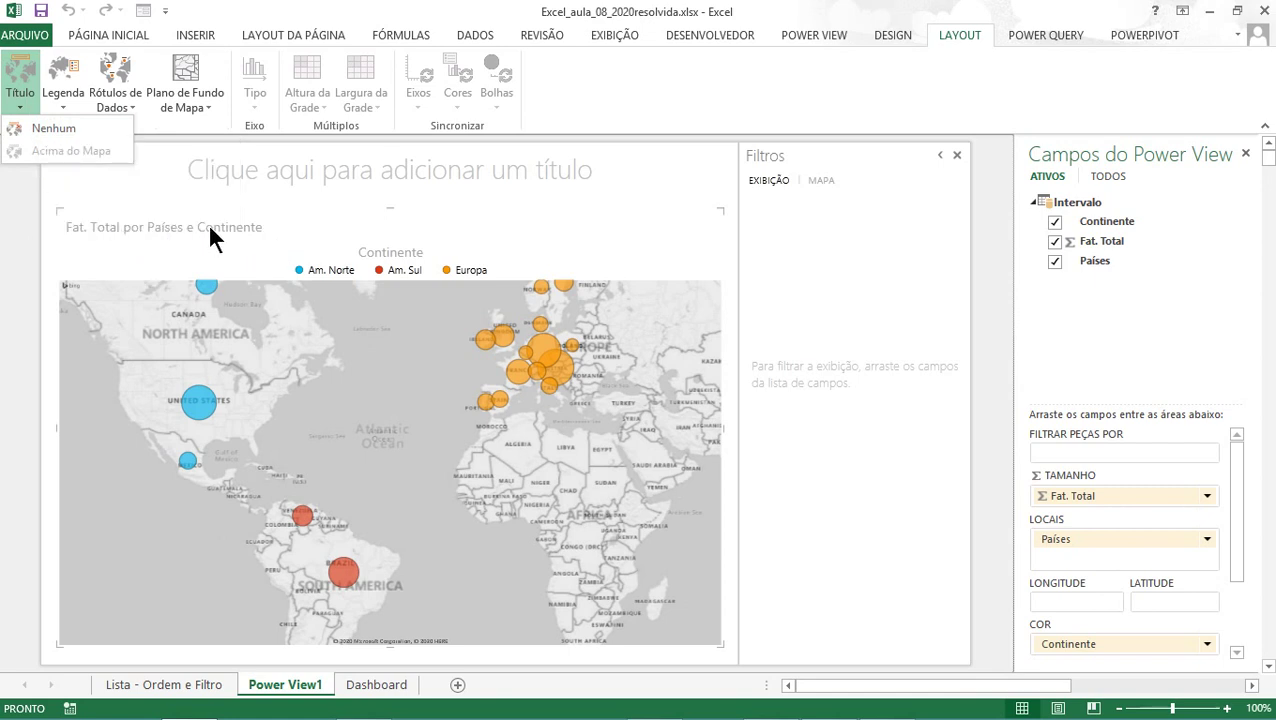
pyautogui.click(54, 130)
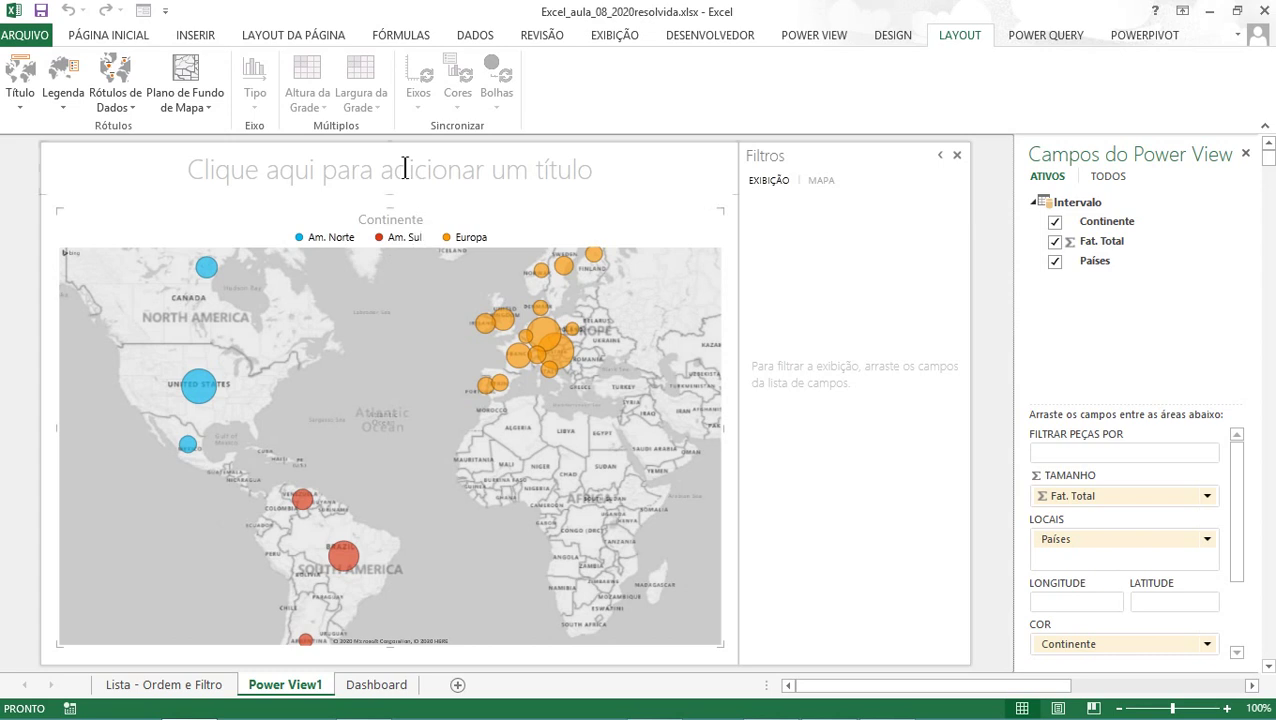
pyautogui.click(405, 168)
# Title the report 'Faturamento por País' and close the Campos do Power View and filters panes so the map fills the canvas
pyautogui.write('F')
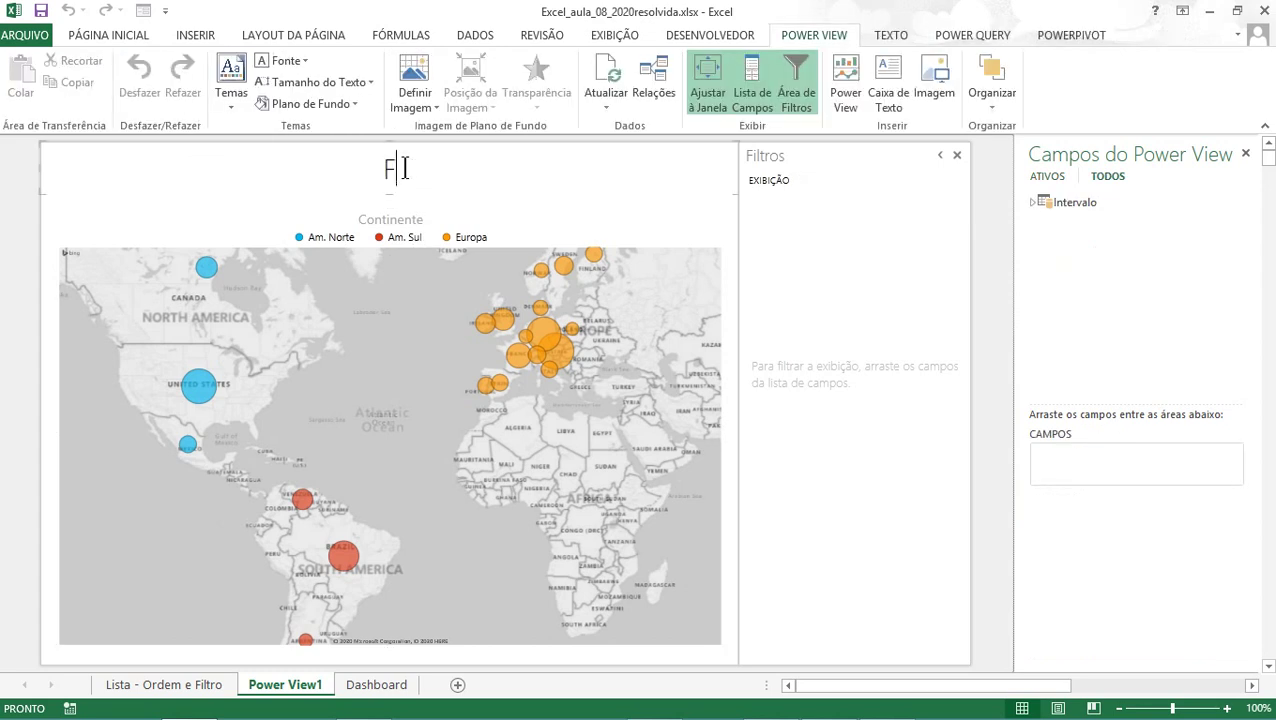
pyautogui.write('aturamento p')
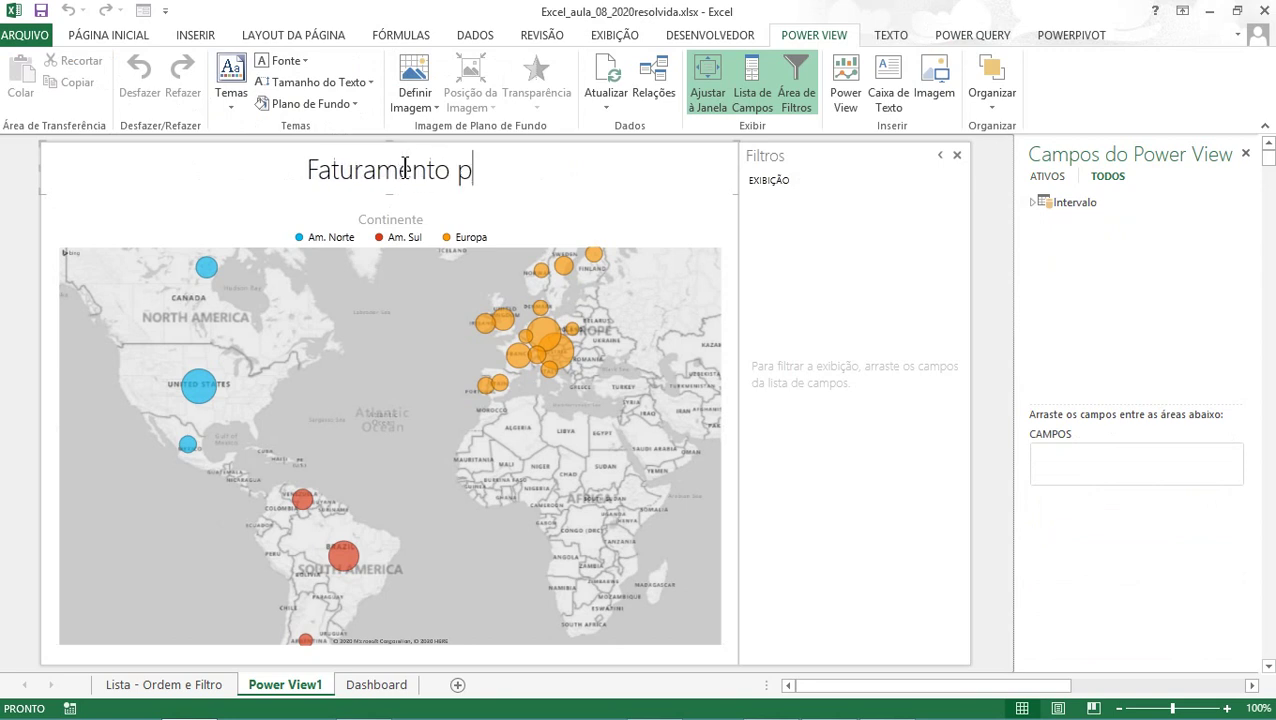
pyautogui.write('or')
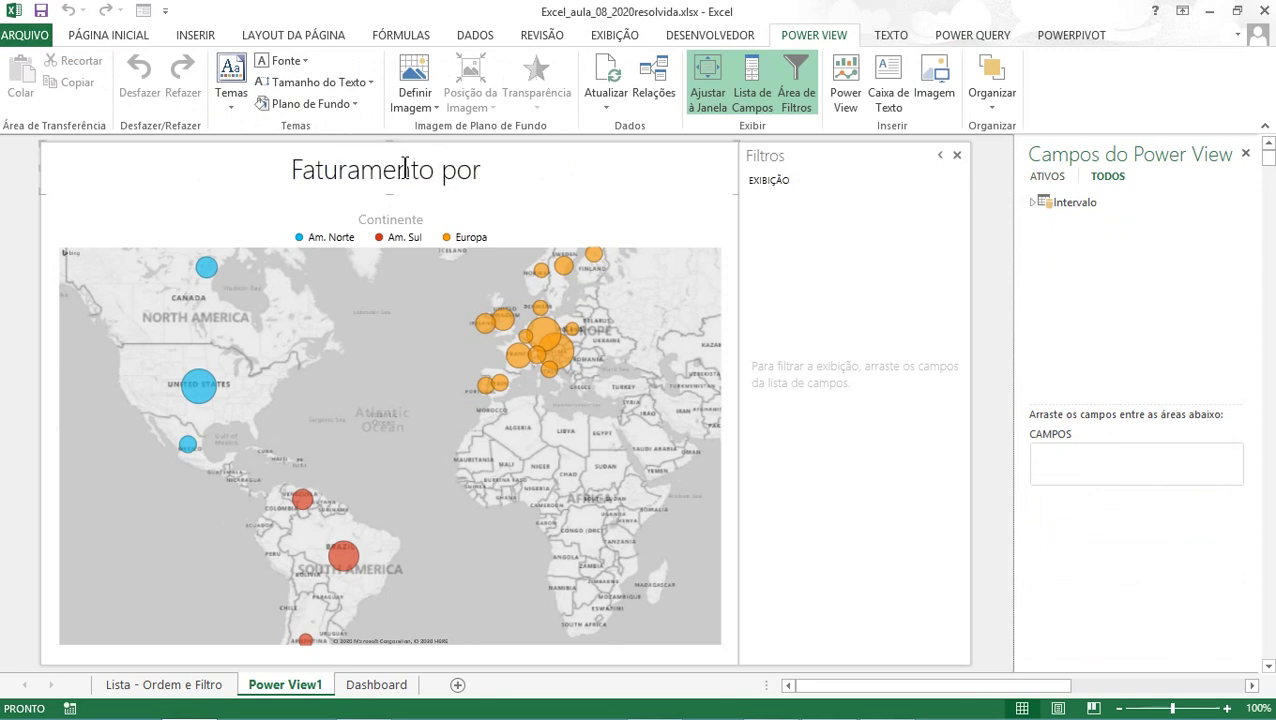
pyautogui.write(' País')
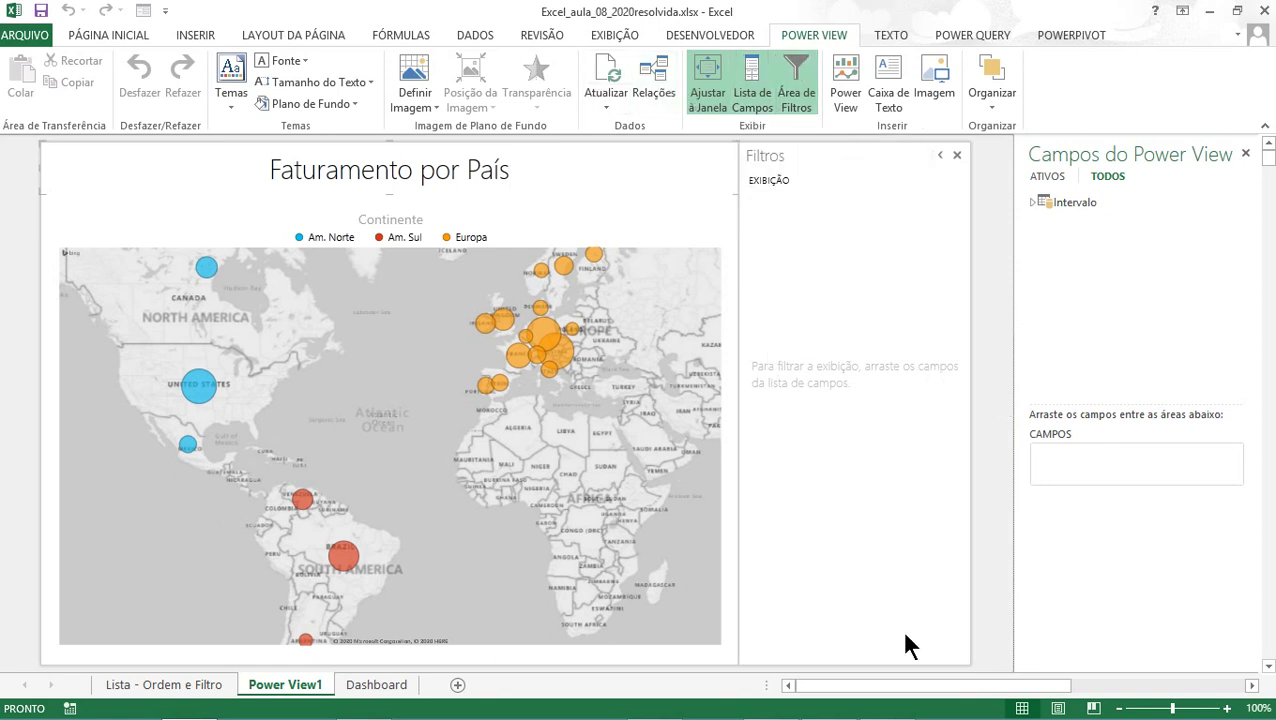
pyautogui.click(754, 100)
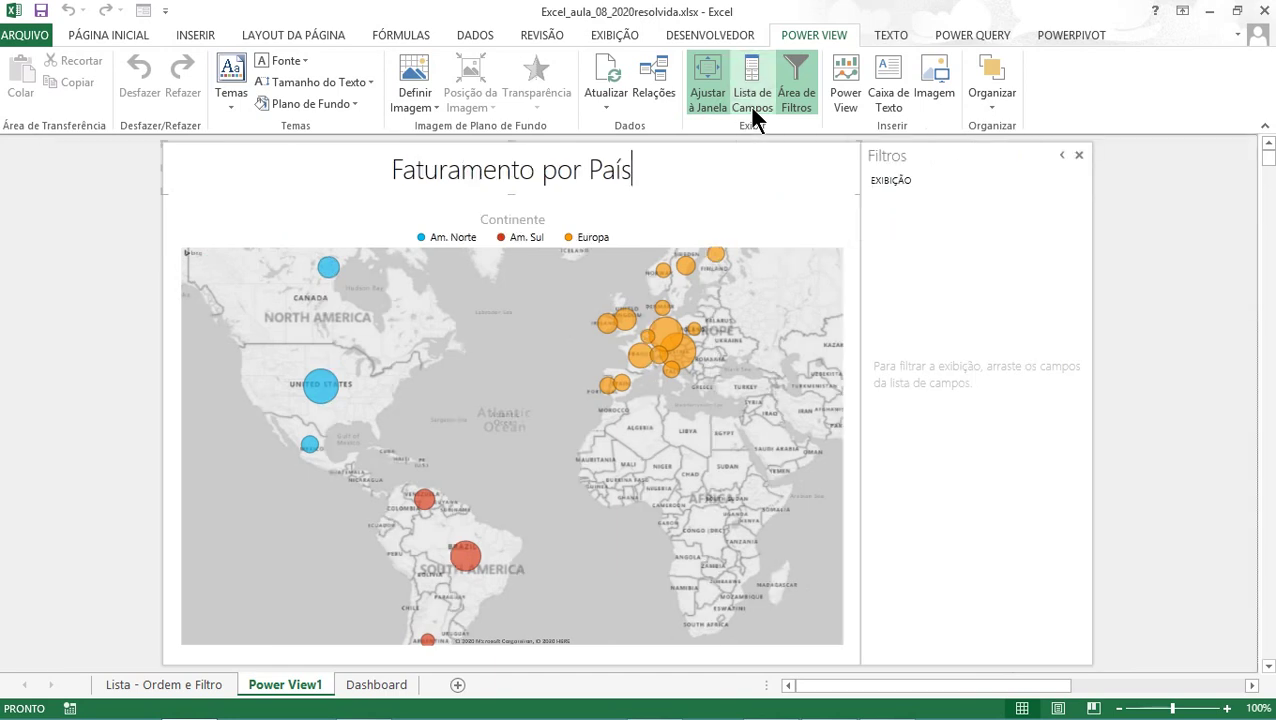
pyautogui.click(793, 100)
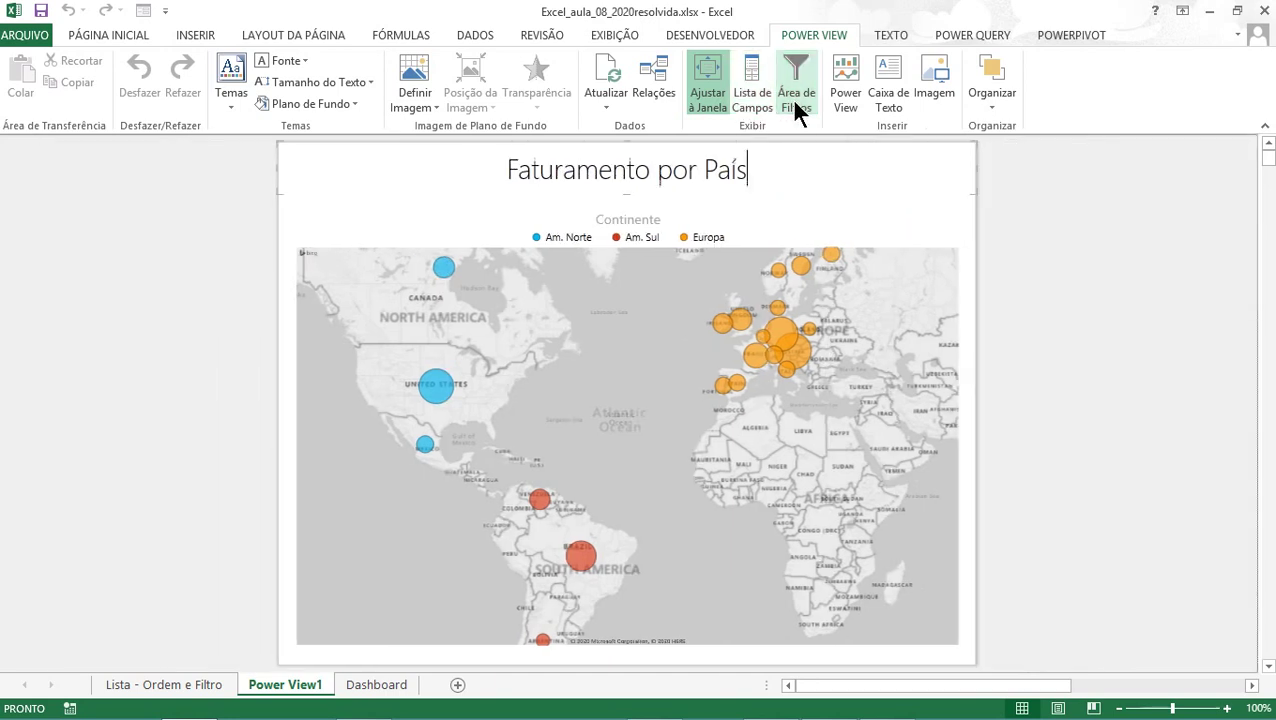
pyautogui.click(719, 92)
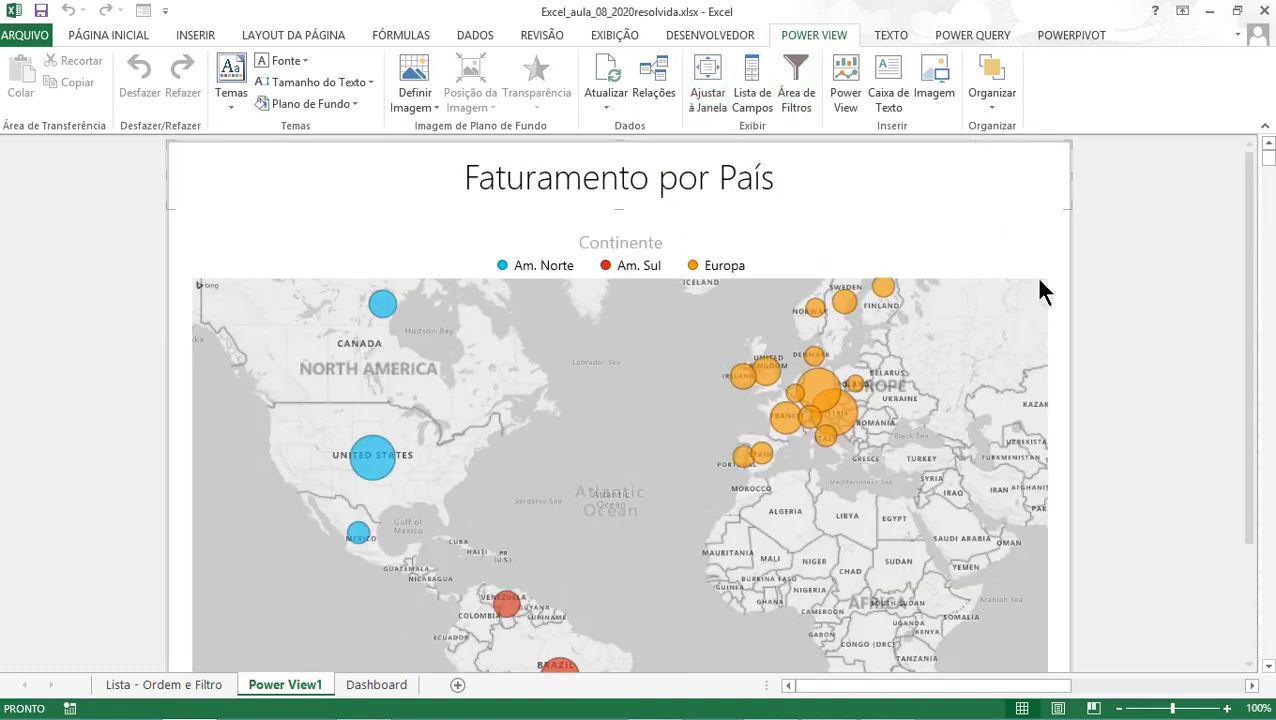
pyautogui.moveTo(1253, 333); pyautogui.dragTo(1243, 366)
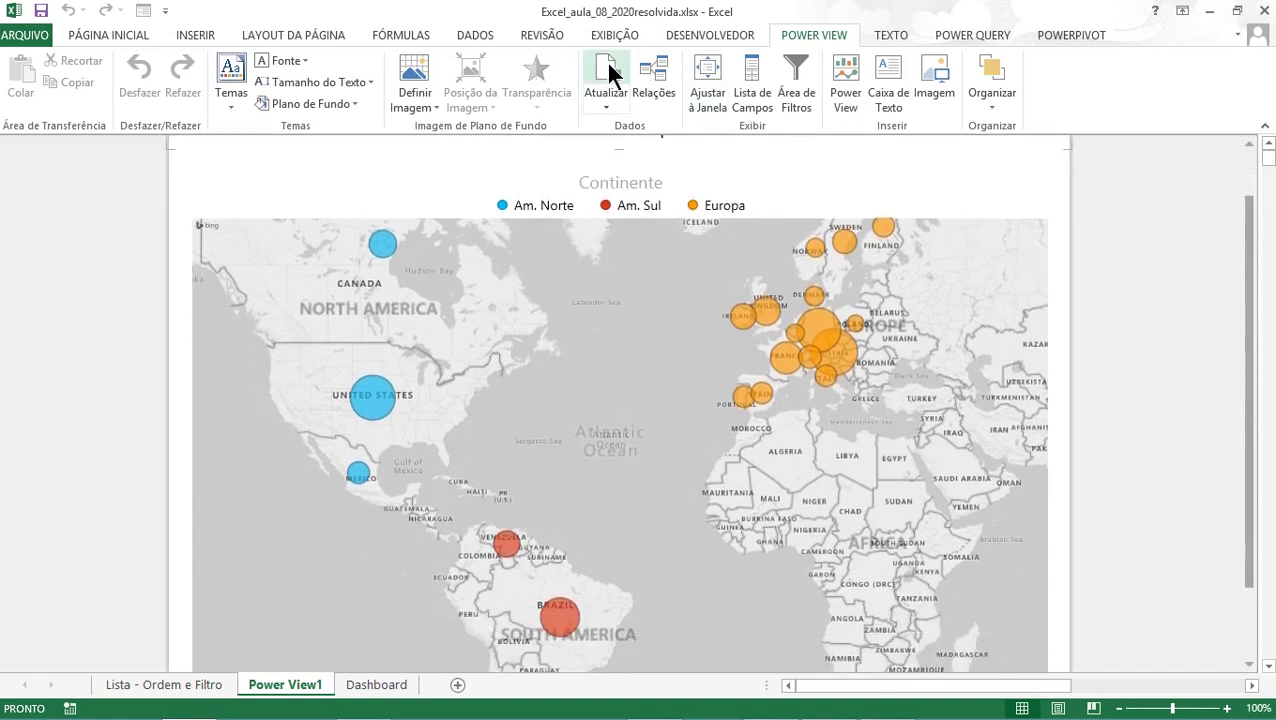
pyautogui.click(712, 76)
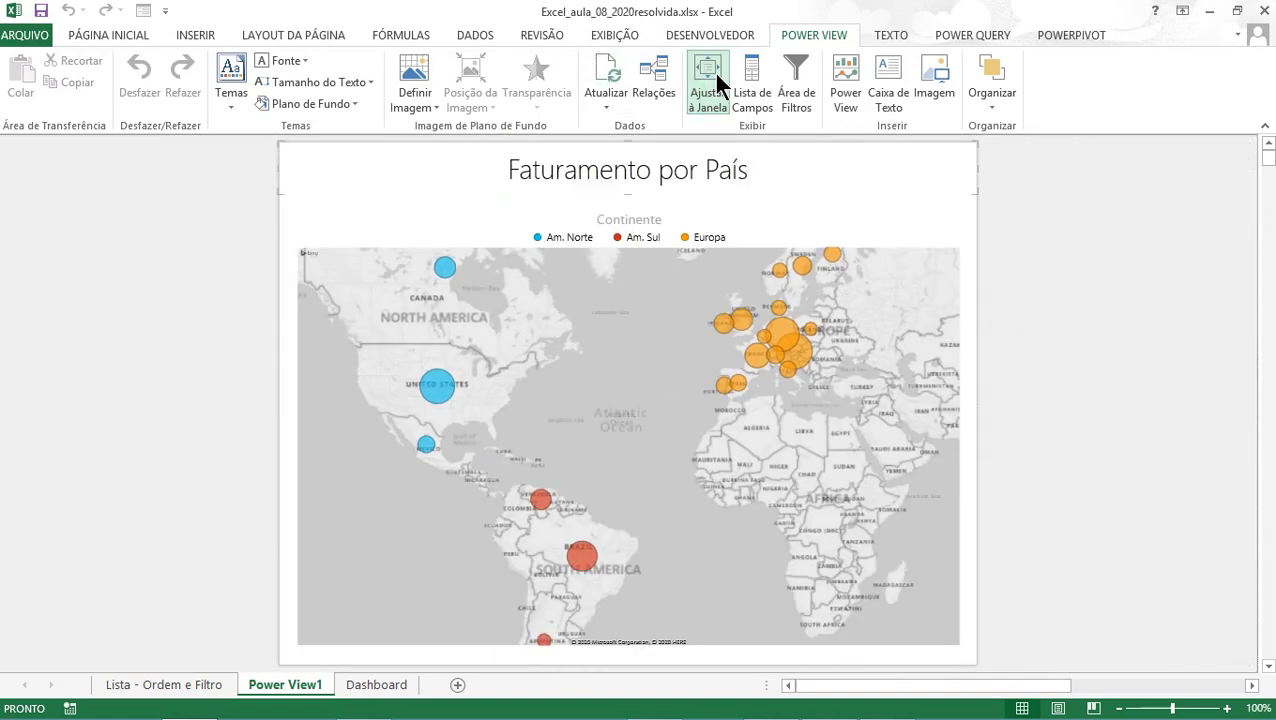
pyautogui.moveTo(628, 440)
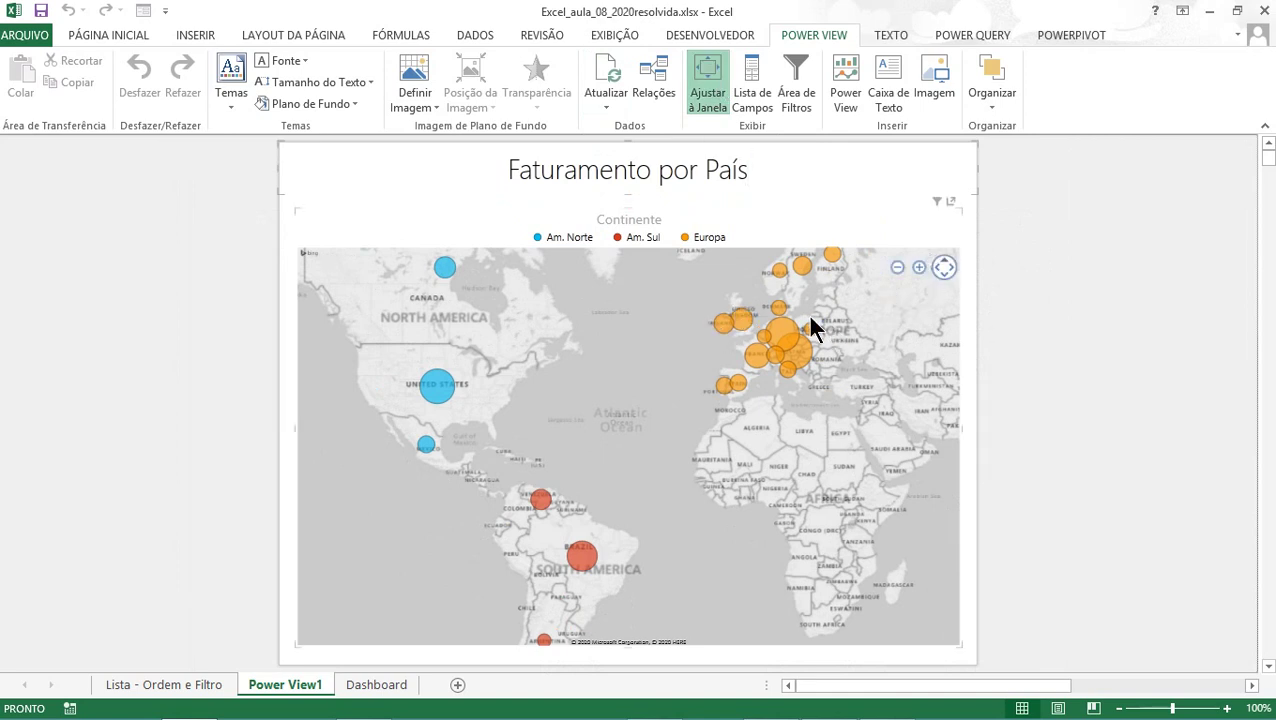
pyautogui.click(848, 358)
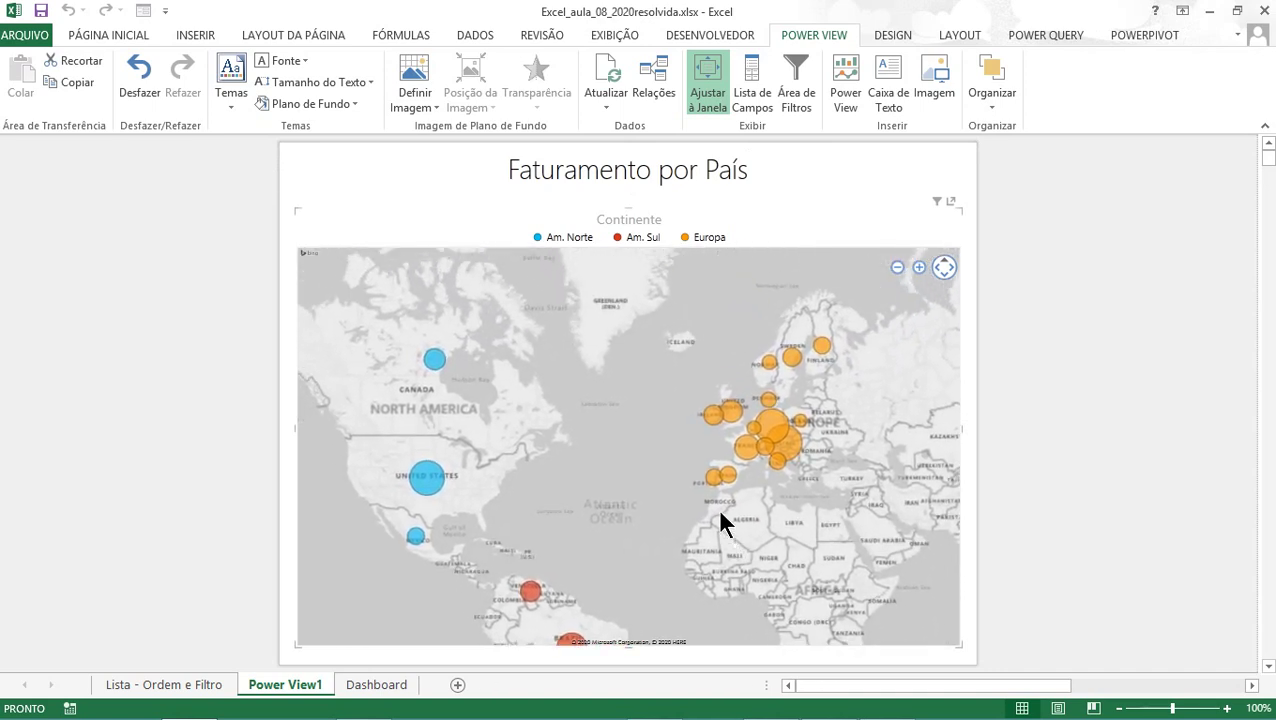
pyautogui.click(918, 267)
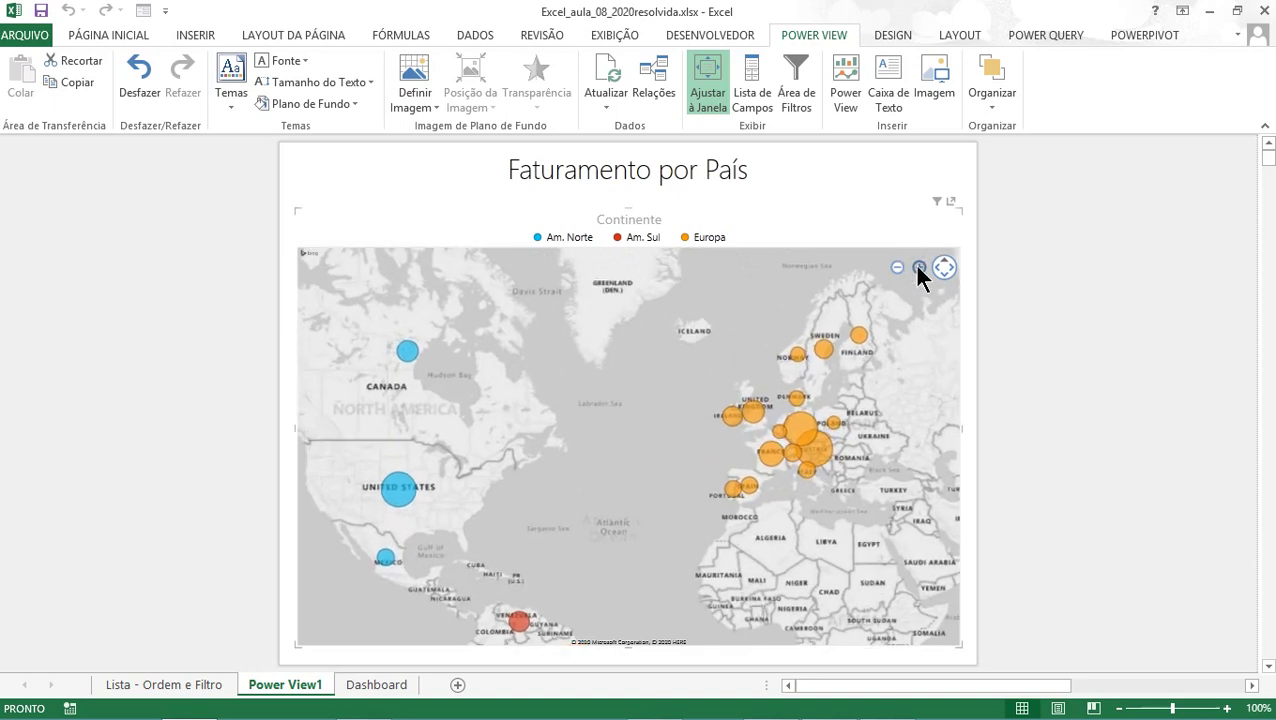
pyautogui.moveTo(830, 502)
pyautogui.mouseDown()
pyautogui.moveTo(690, 390)
pyautogui.moveTo(637, 447)
pyautogui.mouseUp()
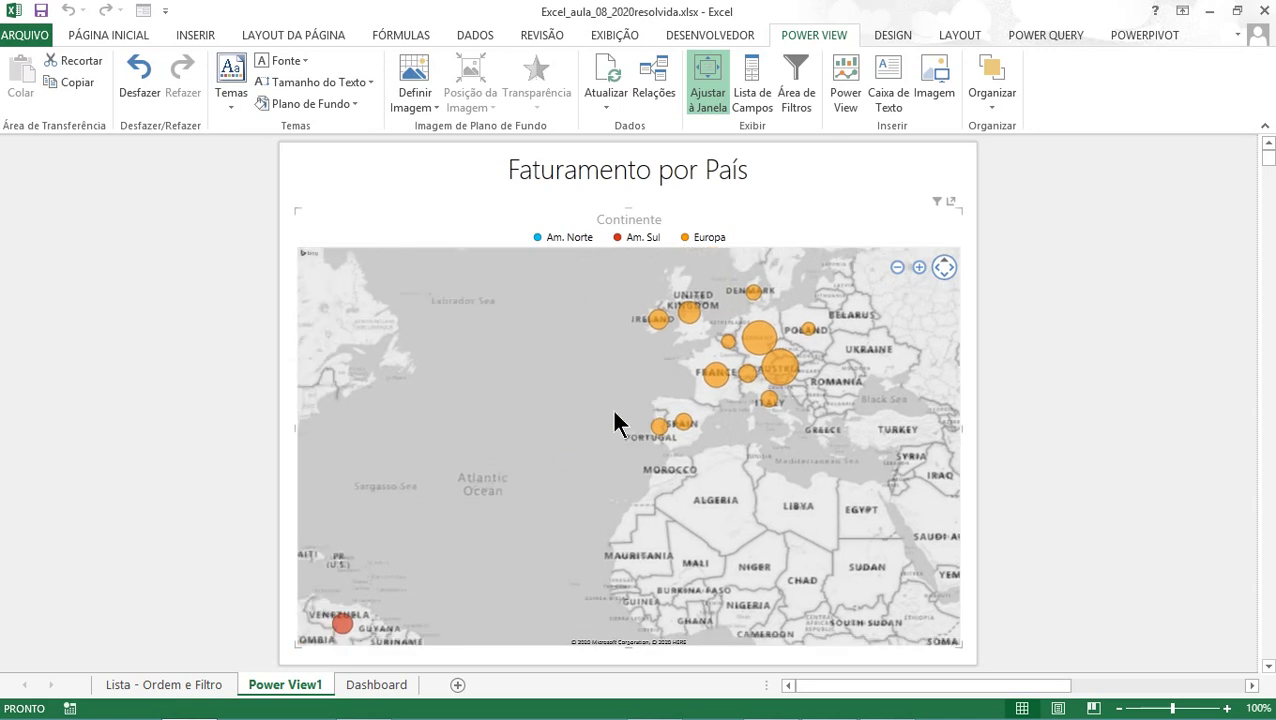
pyautogui.moveTo(615, 423)
pyautogui.mouseDown()
pyautogui.moveTo(749, 396)
pyautogui.moveTo(855, 398)
pyautogui.mouseUp()
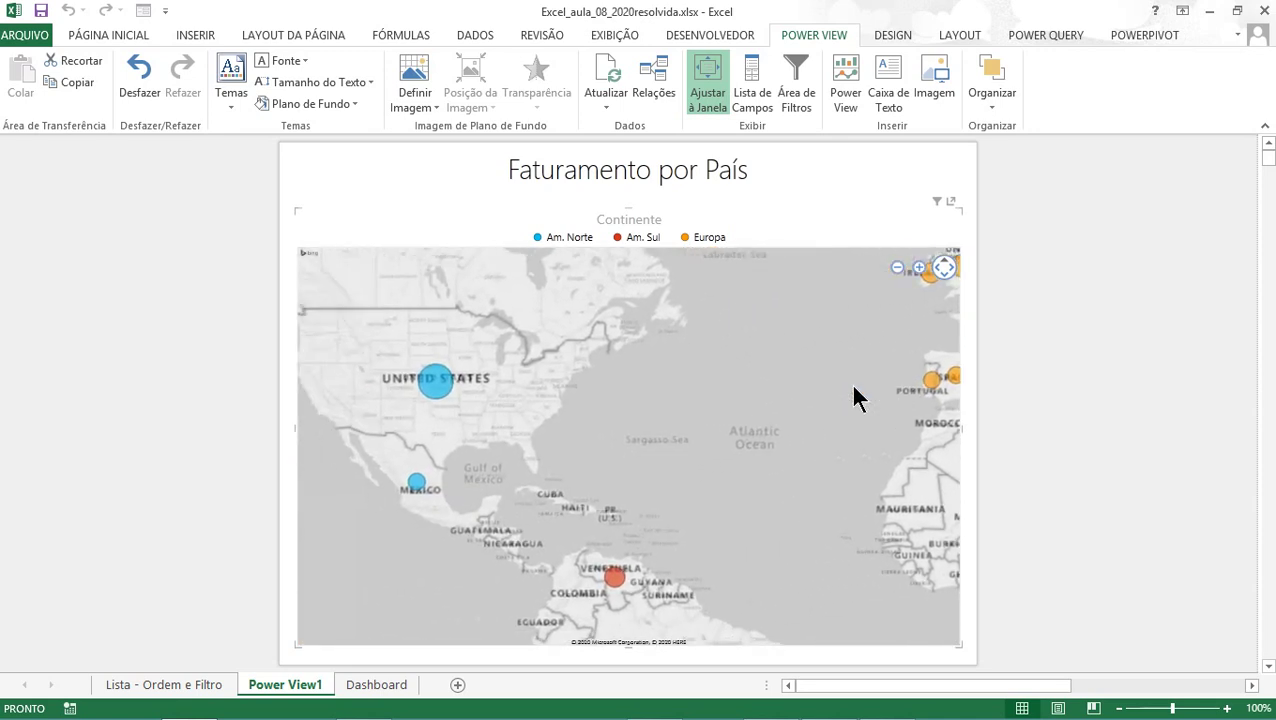
pyautogui.moveTo(689, 427)
pyautogui.mouseDown()
pyautogui.moveTo(647, 316)
pyautogui.moveTo(573, 311)
pyautogui.mouseUp()
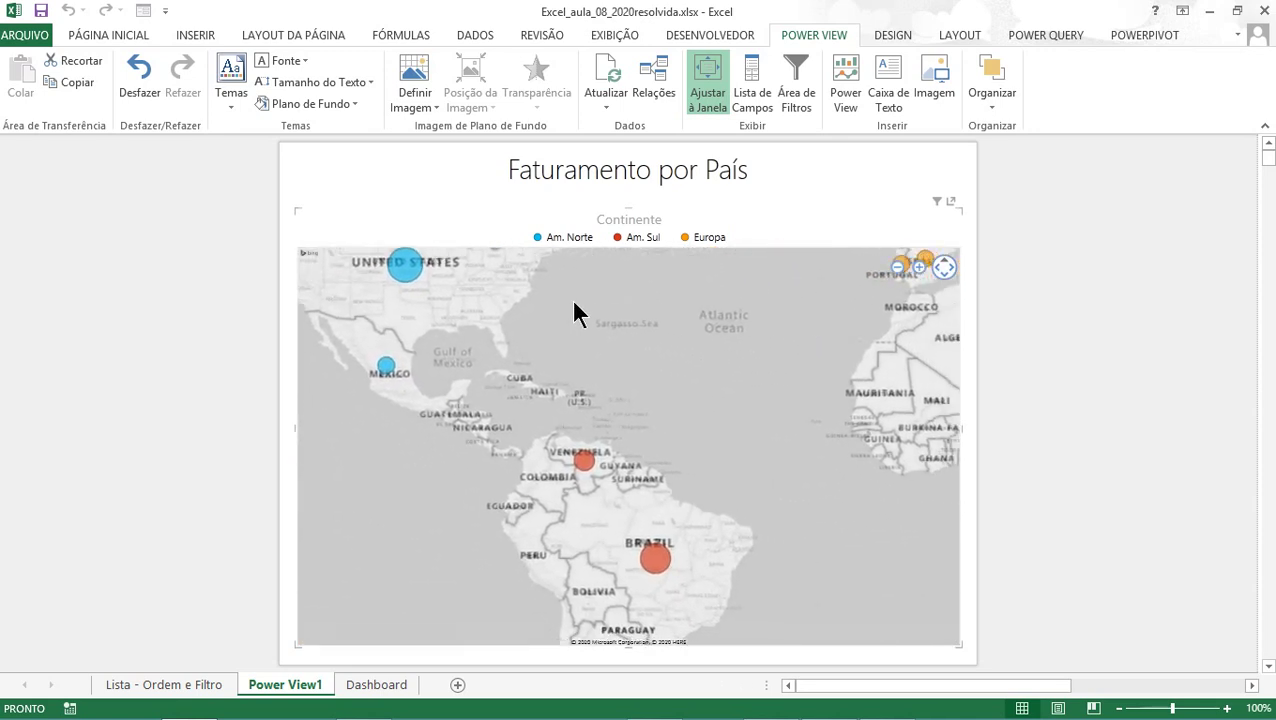
pyautogui.moveTo(670, 400); pyautogui.dragTo(644, 493)
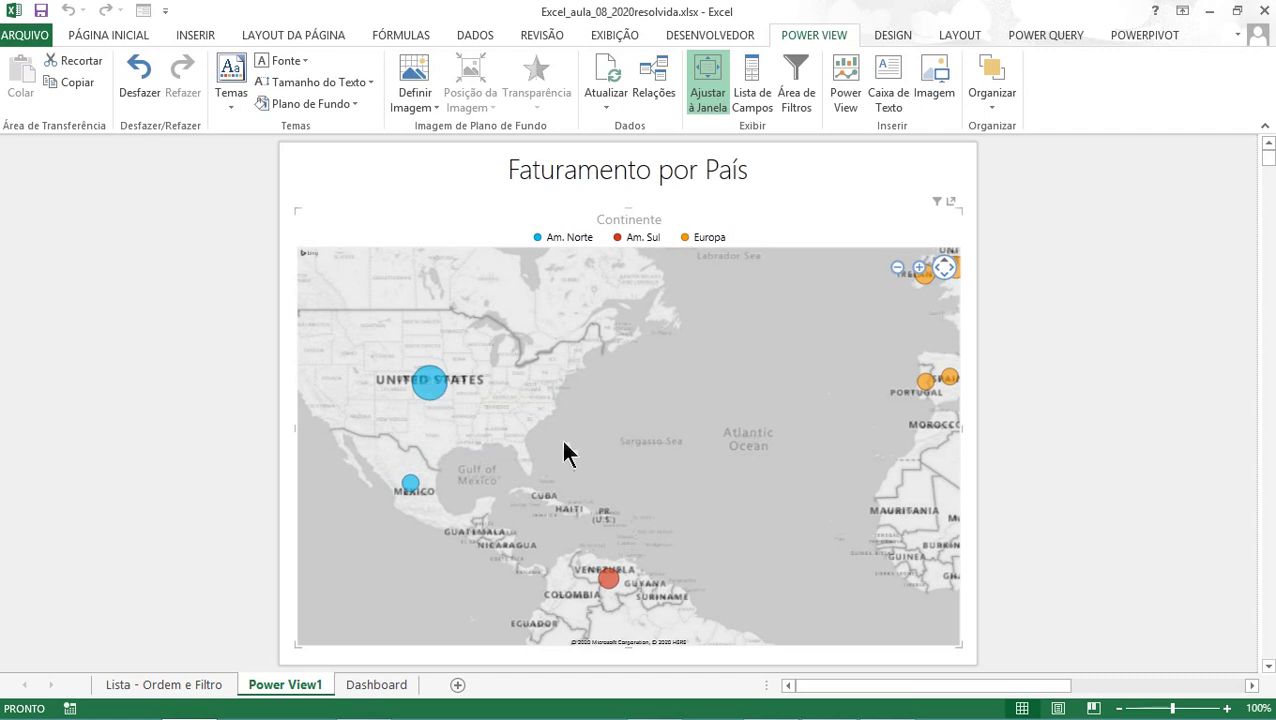
pyautogui.moveTo(874, 407); pyautogui.dragTo(699, 351)
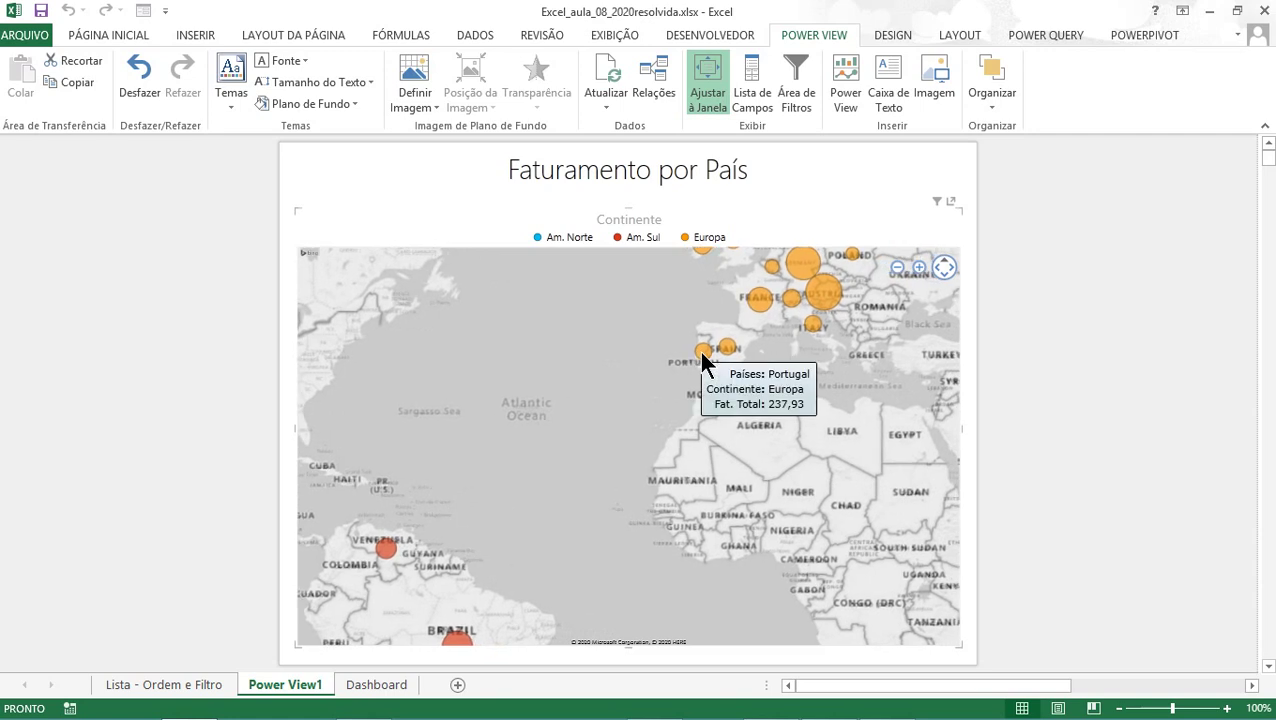
pyautogui.click(895, 268)
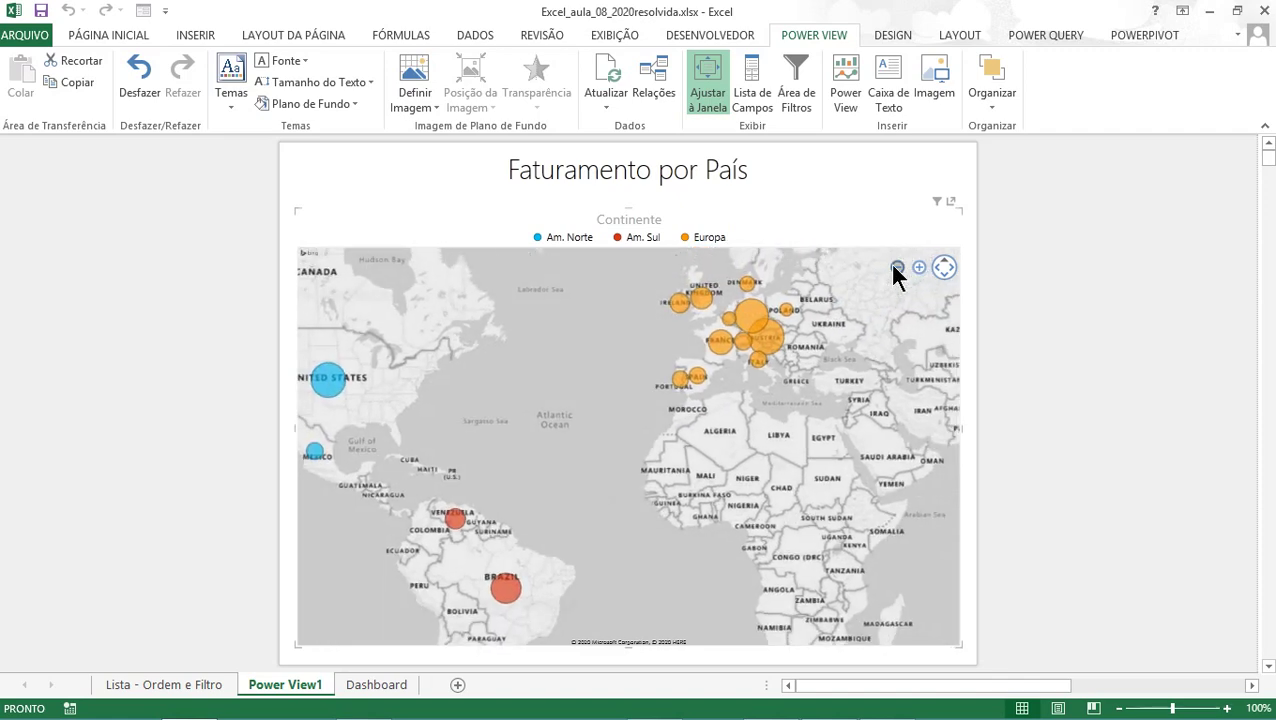
pyautogui.click(895, 268)
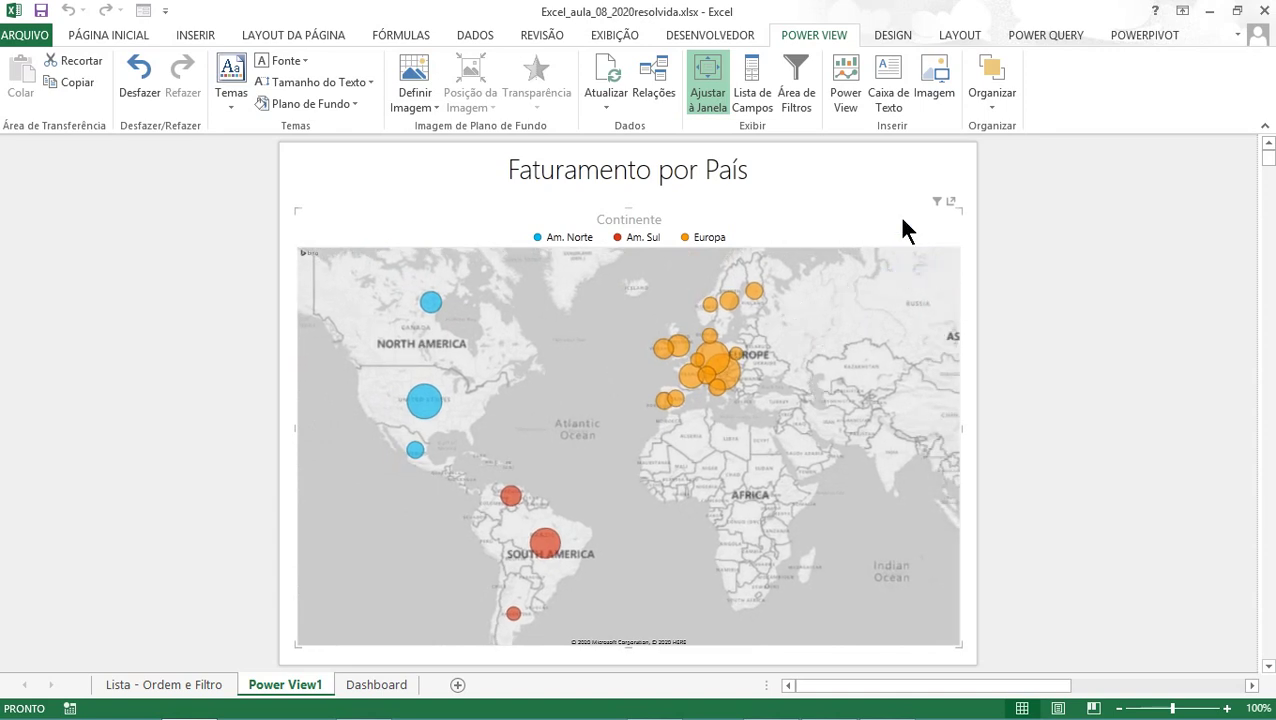
# Give the map the Plano de Fundo de Mapa Aéreo (satellite photo) background and zoom in around the Atlantic
pyautogui.click(956, 31)
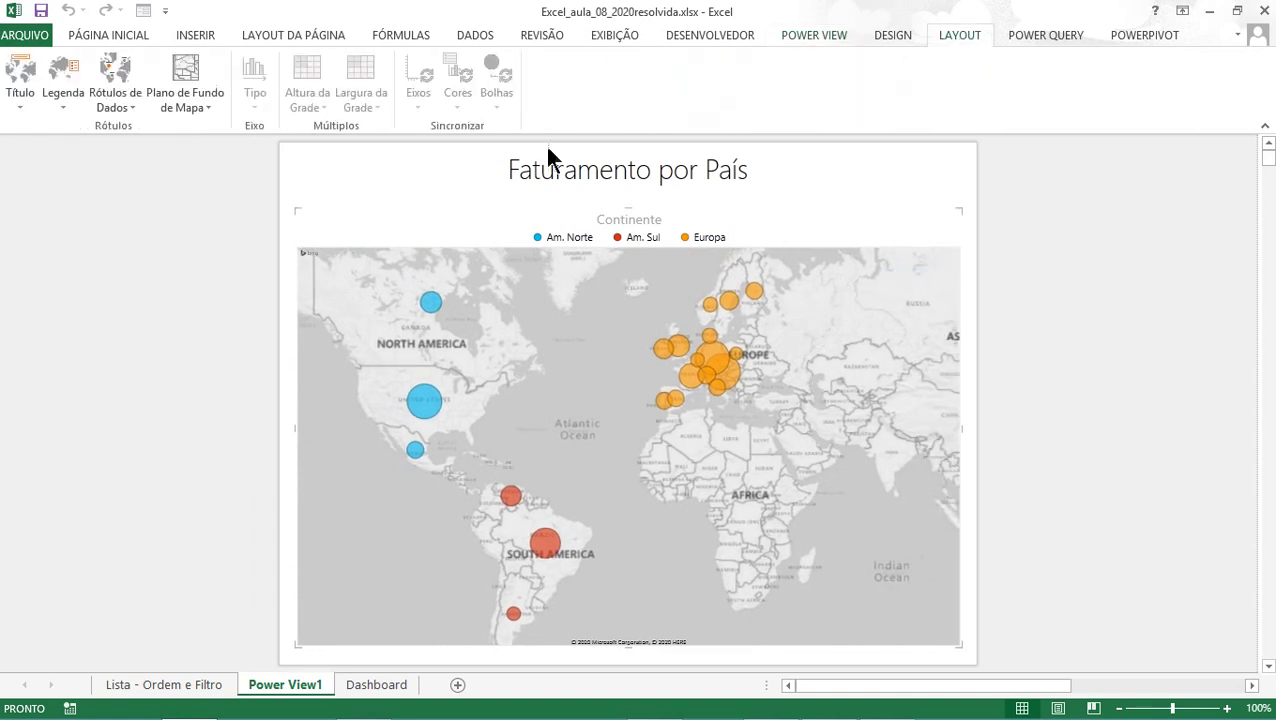
pyautogui.click(191, 108)
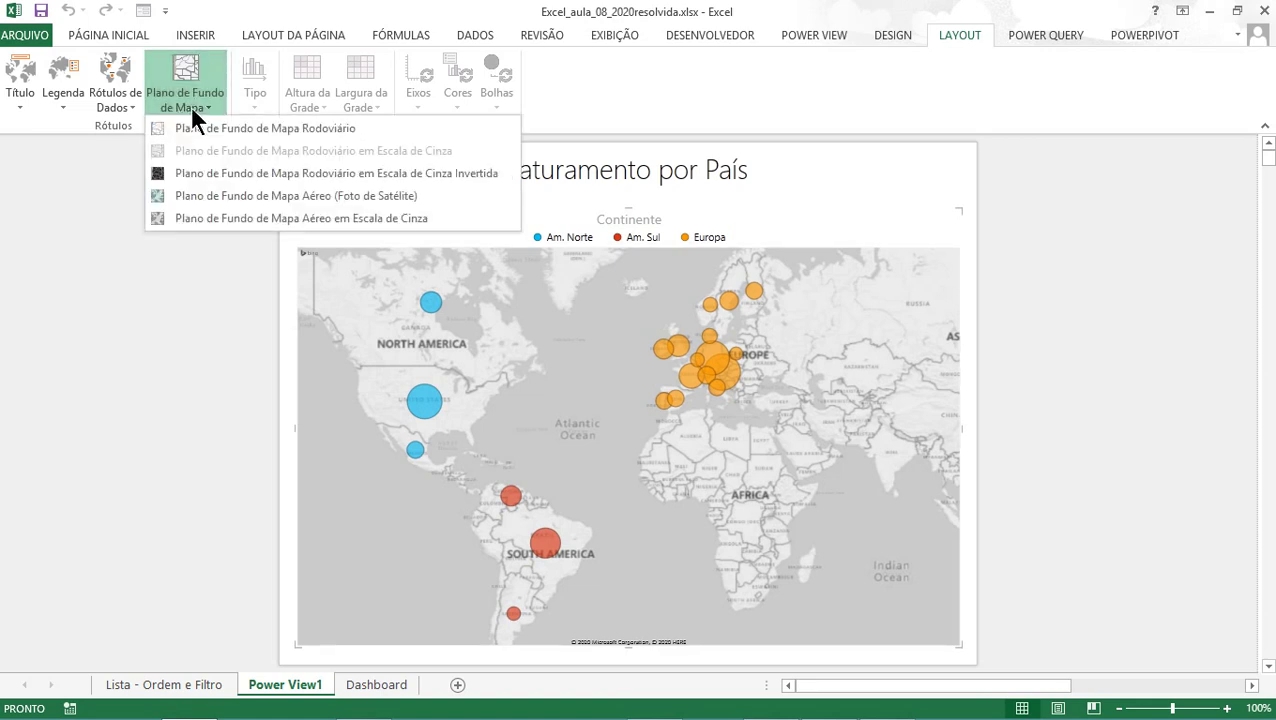
pyautogui.click(198, 199)
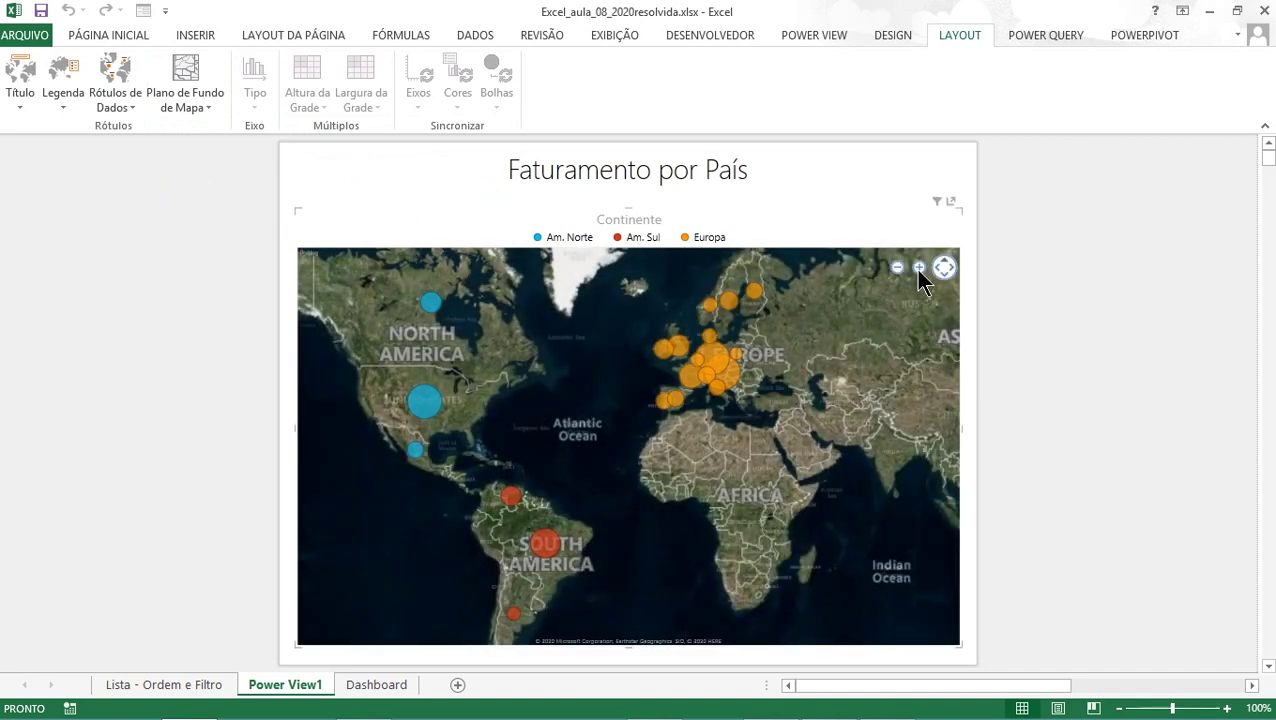
pyautogui.click(919, 270)
pyautogui.click(919, 270)
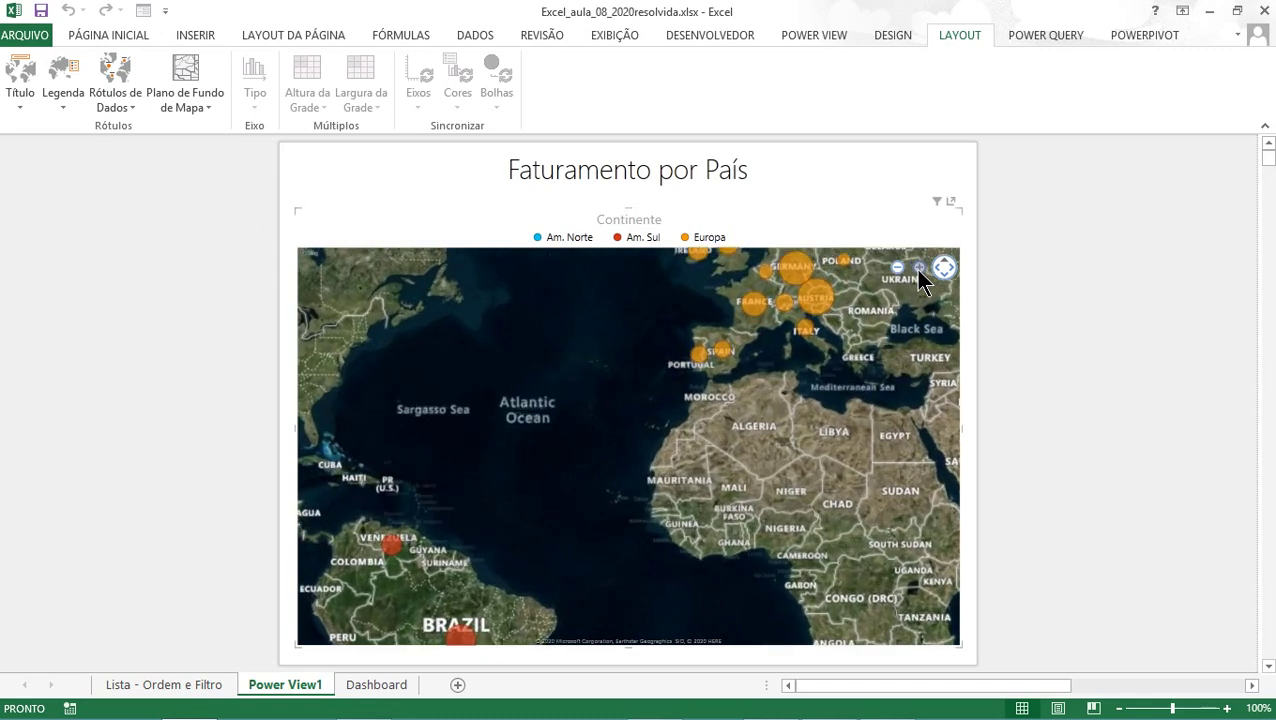
pyautogui.moveTo(832, 368); pyautogui.dragTo(824, 440)
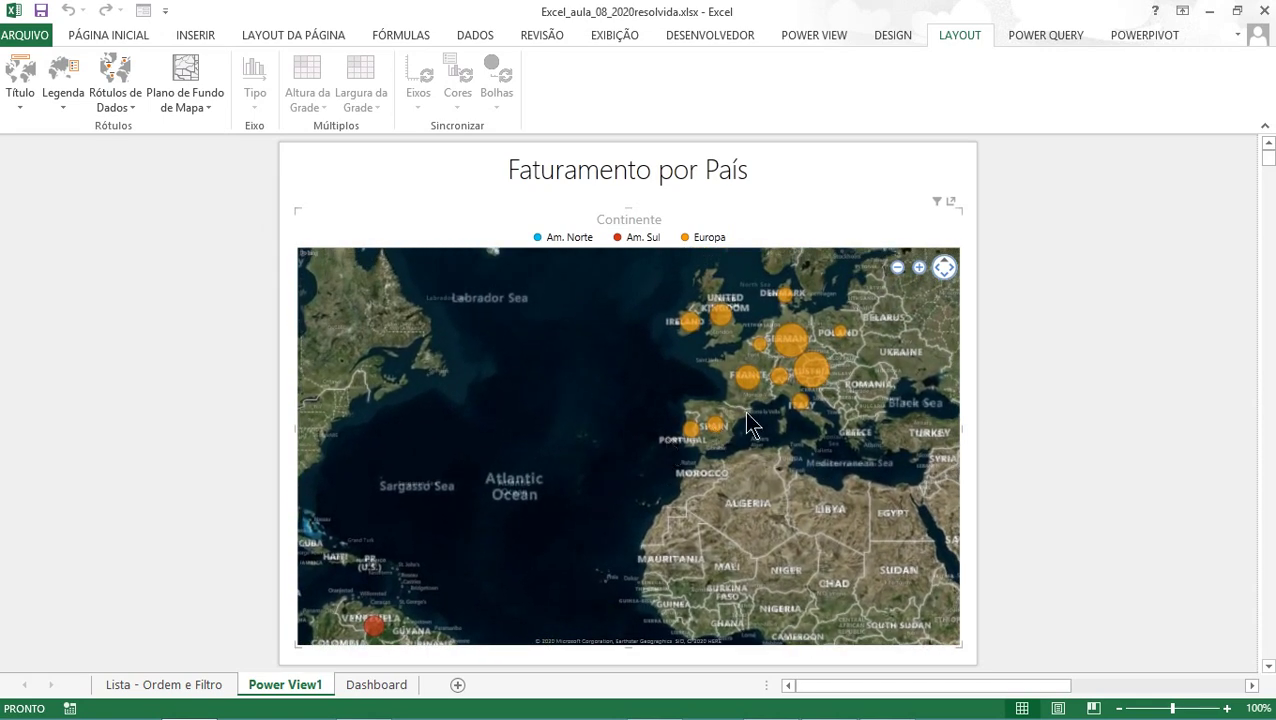
pyautogui.moveTo(598, 470); pyautogui.dragTo(840, 410)
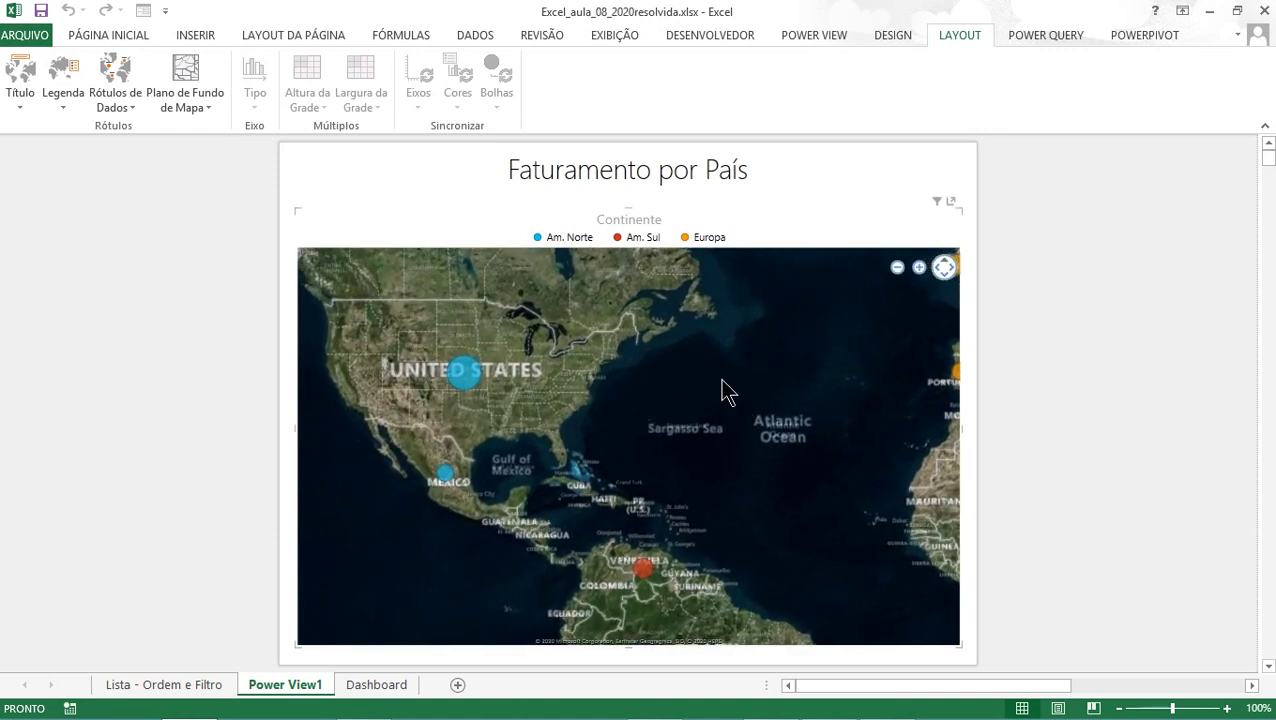
pyautogui.moveTo(733, 458); pyautogui.dragTo(670, 368)
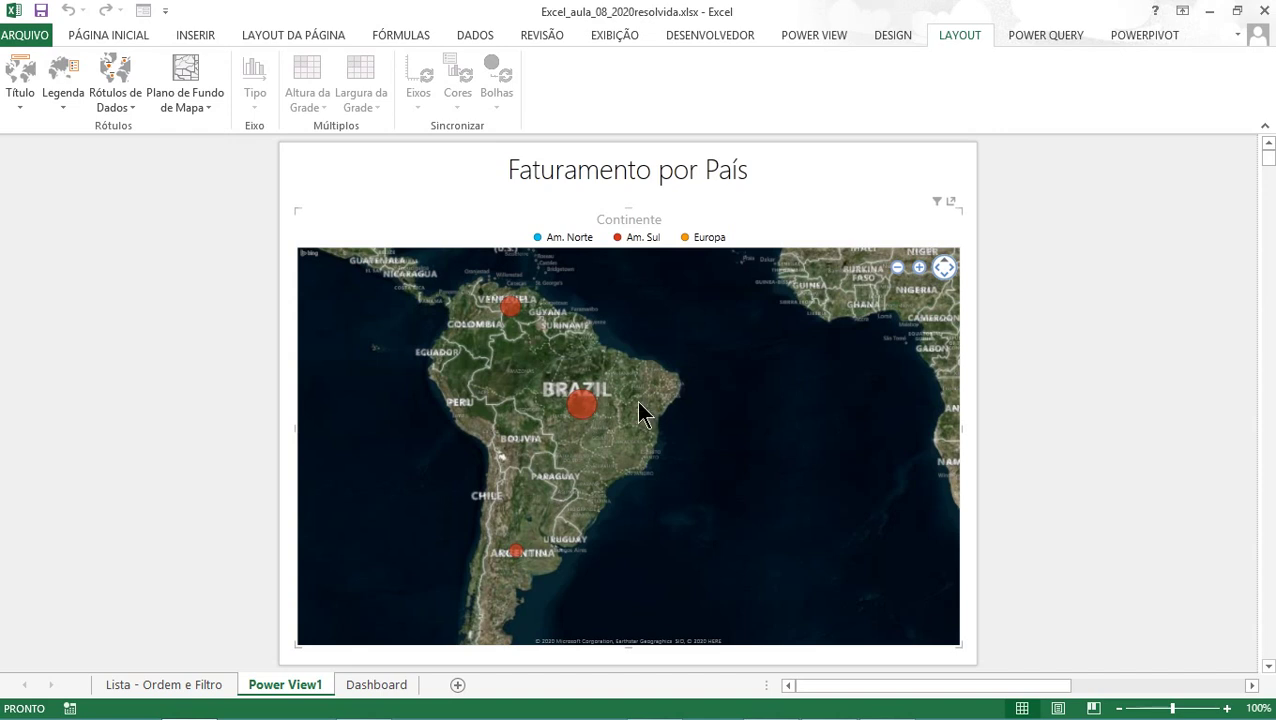
pyautogui.click(897, 268)
pyautogui.click(897, 268)
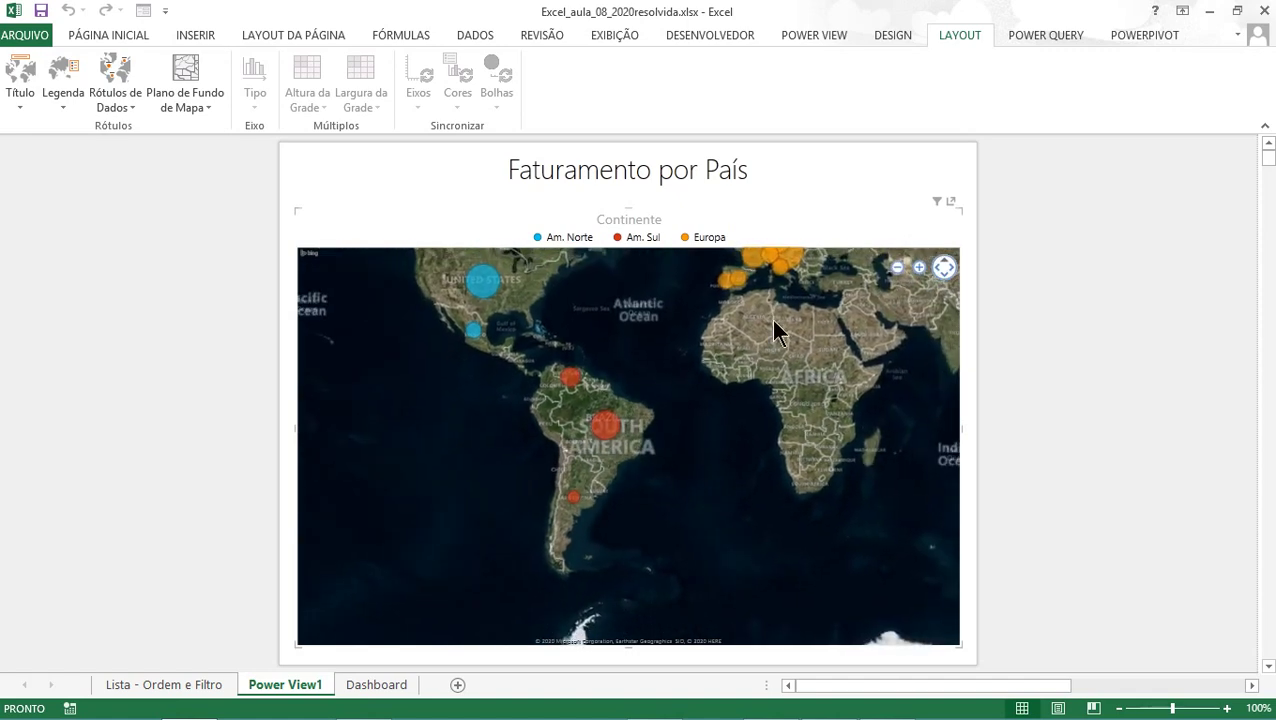